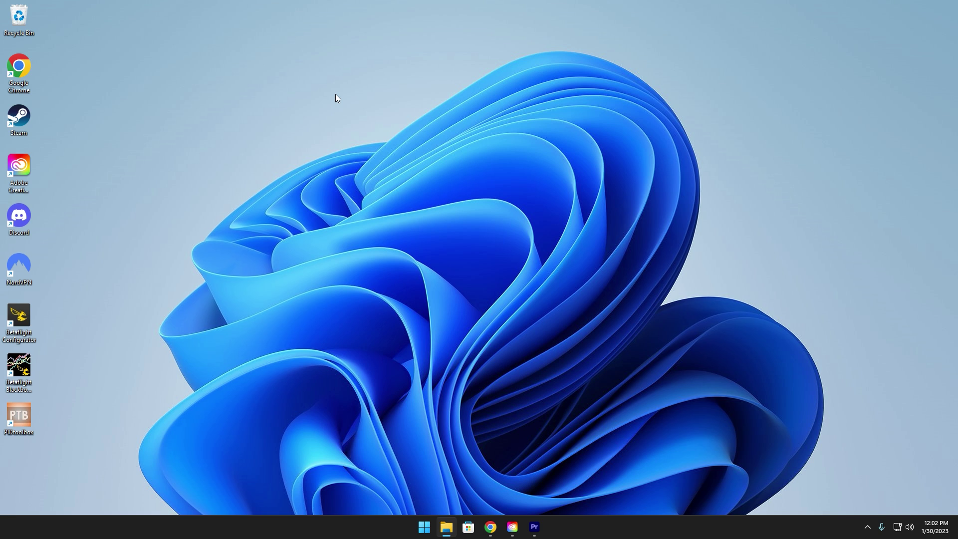
left_click(305, 262)
left_click_drag(122, 305, 14, 503)
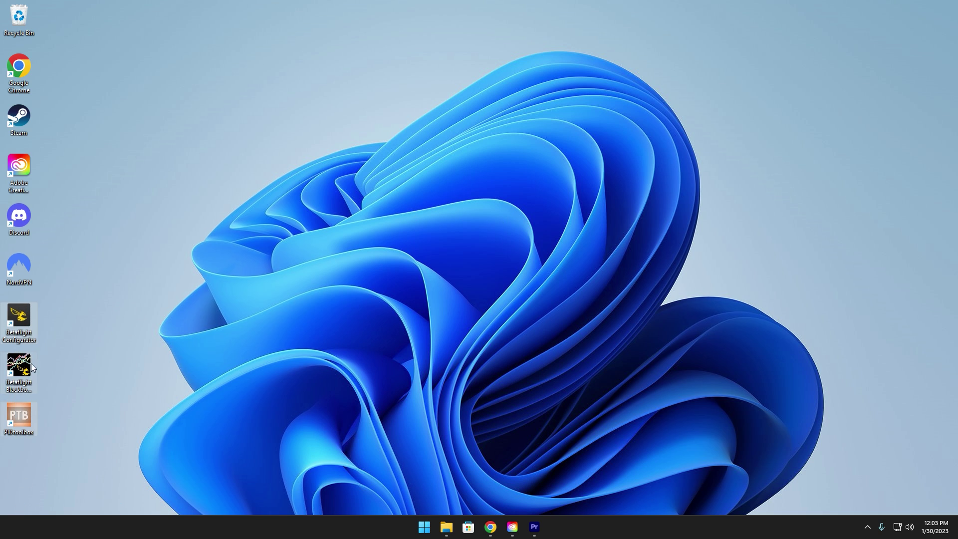
left_click(28, 313)
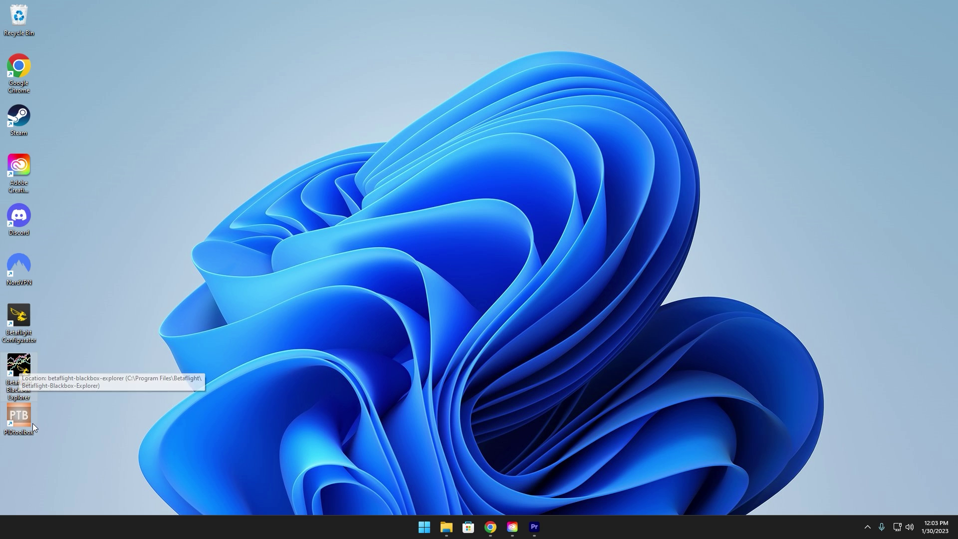
Step: Switch to Chrome and try to download betaflight-configurator_10.9.0_win64-installer.exe from the Betaflight Configurator releases
left_click(490, 527)
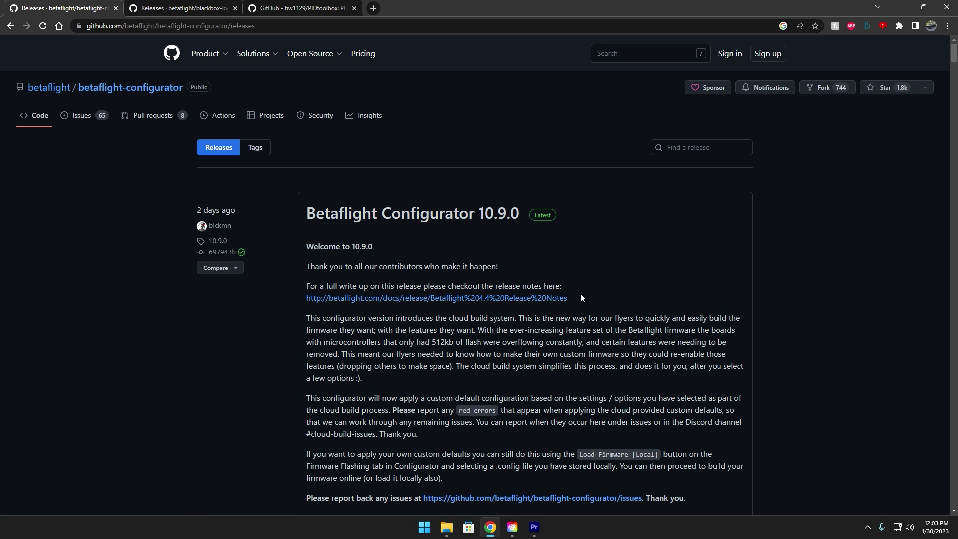
left_click_drag(954, 53, 954, 120)
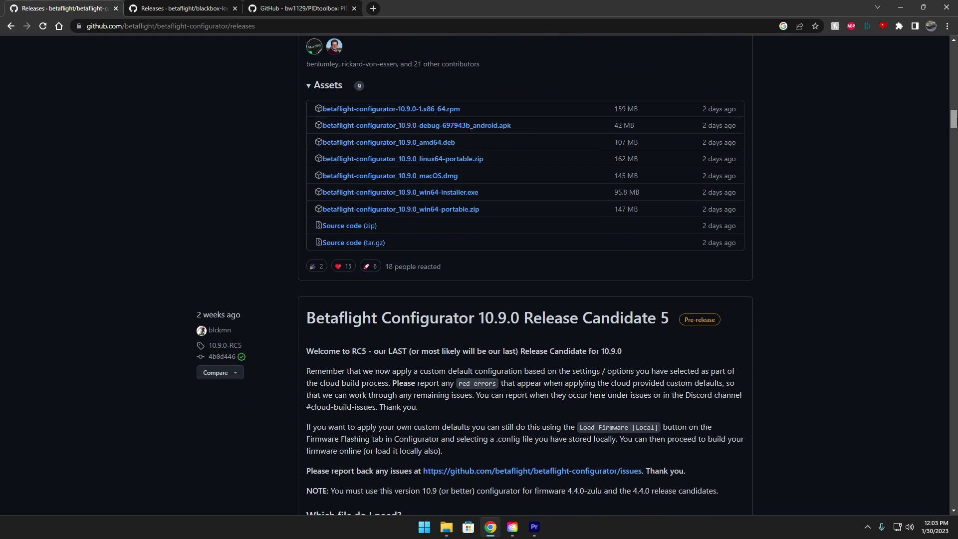
left_click(434, 193)
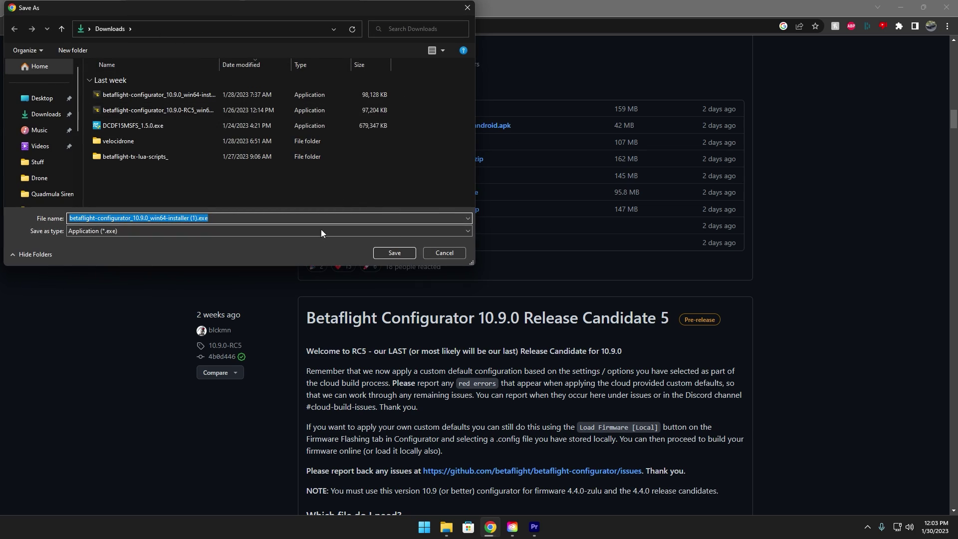
left_click(442, 253)
Step: Examine the download files of the Blackbox Log Viewer 3.6.0 and PIDtoolbox v0.59 releases, and minimize the browser
left_click(216, 10)
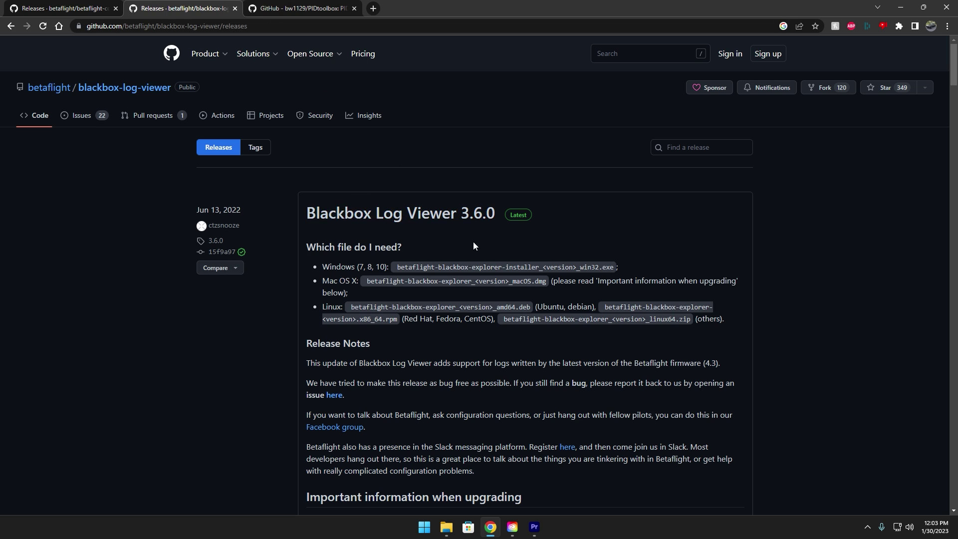
left_click_drag(954, 68, 954, 189)
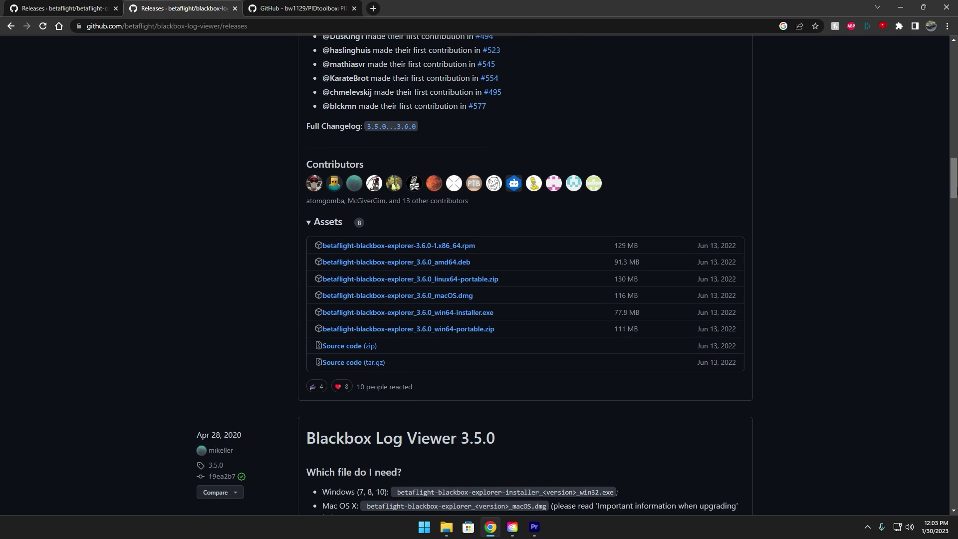
left_click(313, 12)
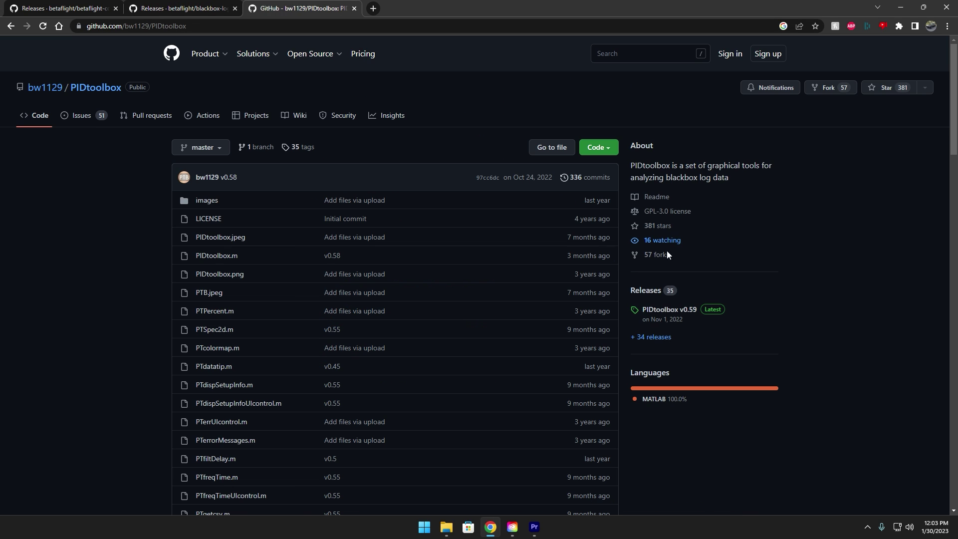
left_click(669, 310)
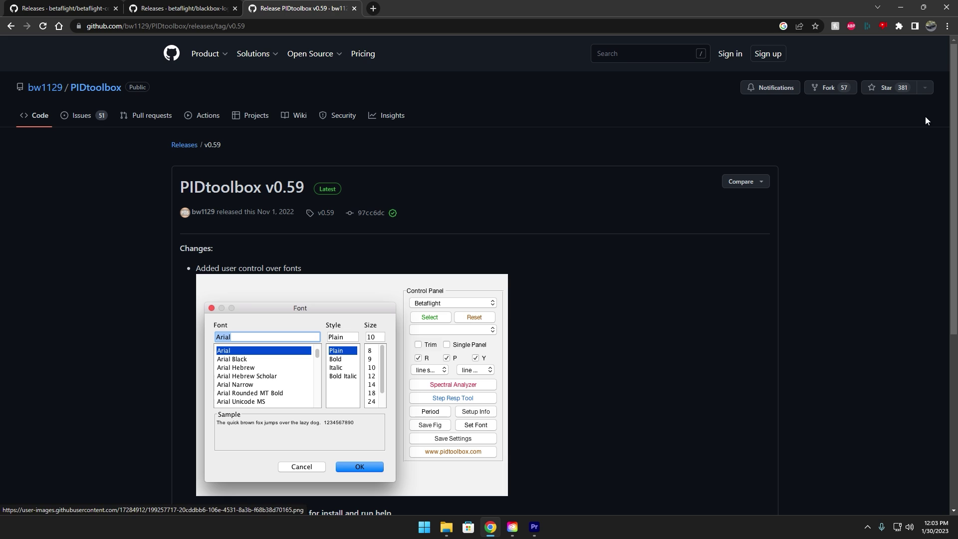
left_click_drag(956, 74, 956, 246)
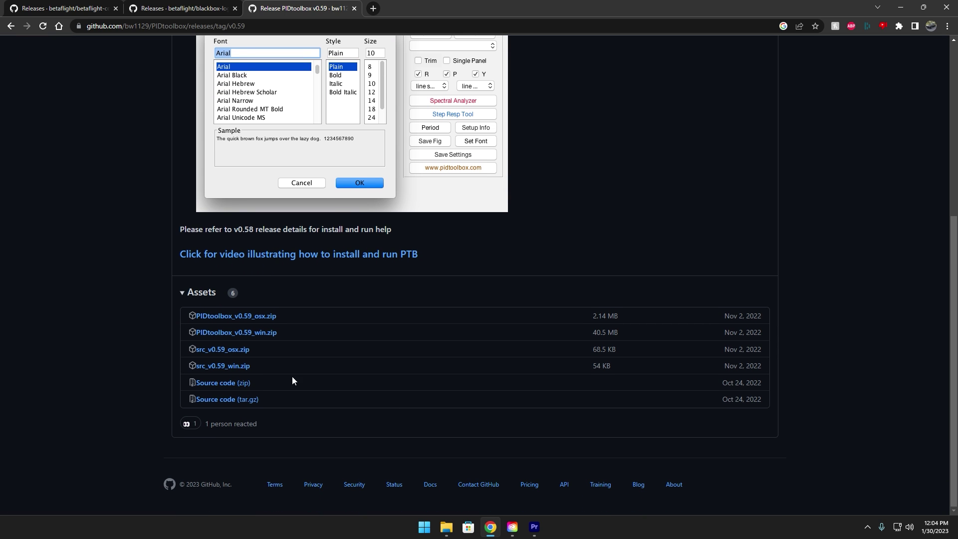
scroll(93, 298, "up", 6)
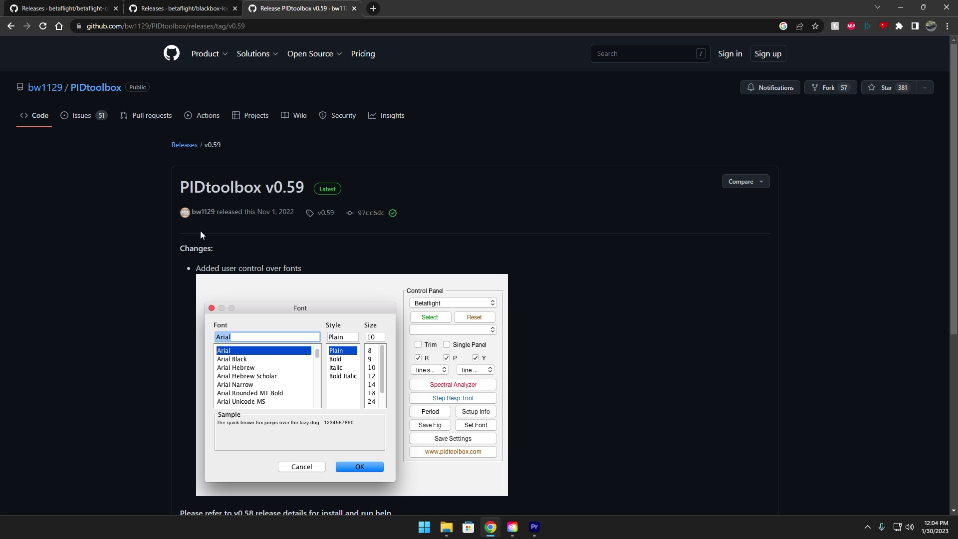
scroll(438, 352, "down", 4)
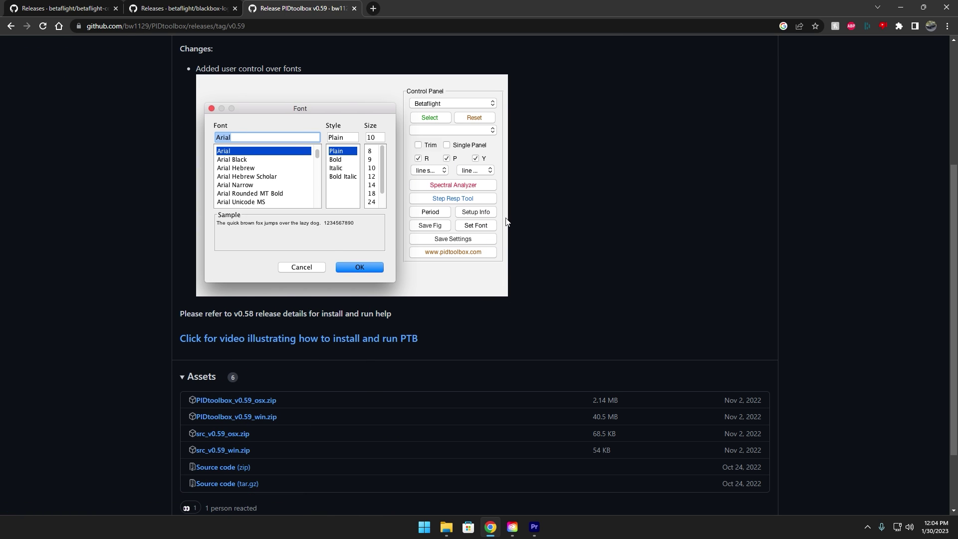
scroll(88, 246, "up", 4)
scroll(551, 301, "down", 5)
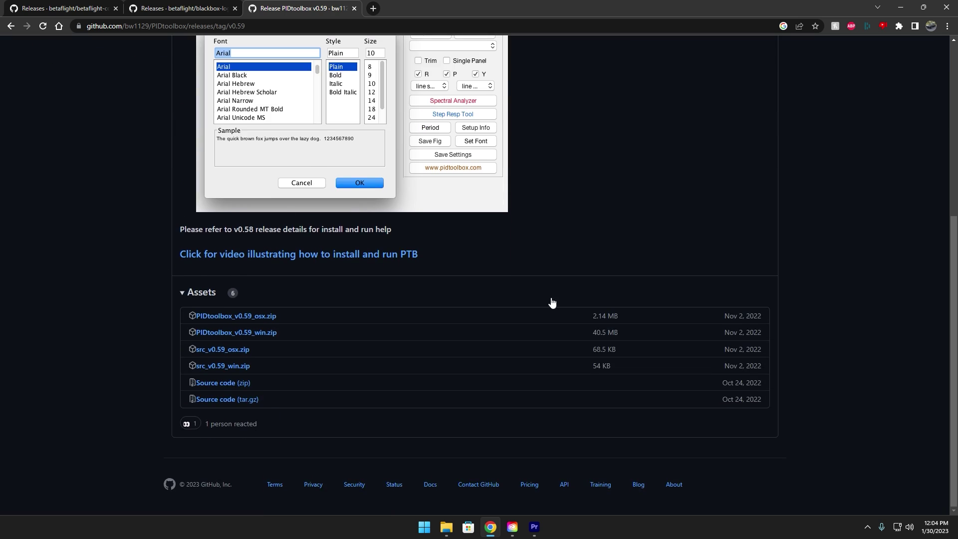
scroll(280, 278, "up", 2)
left_click(901, 8)
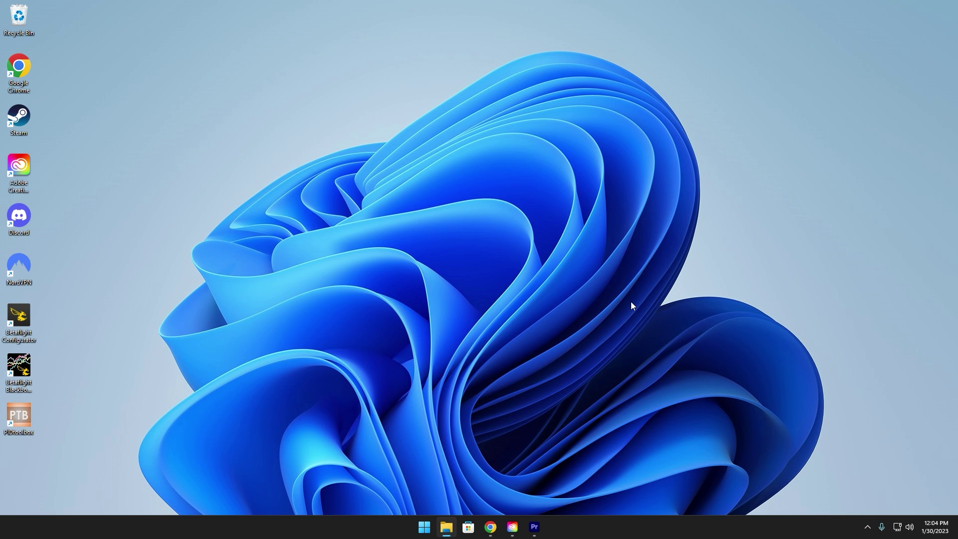
right_click(23, 423)
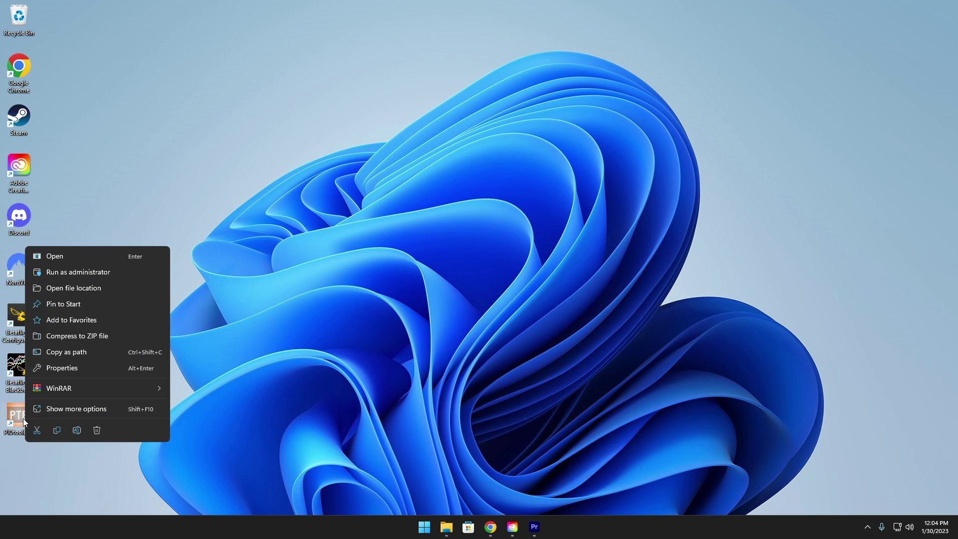
right_click(329, 400)
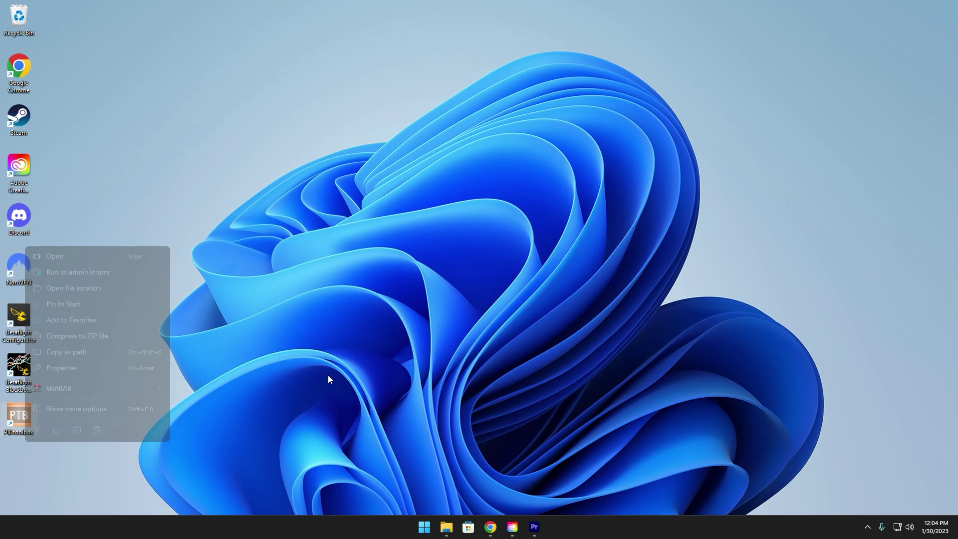
left_click(706, 321)
Step: Open the file location of the PIDtoolbox desktop shortcut and run PIDtoolbox.exe from its application folder
right_click(18, 425)
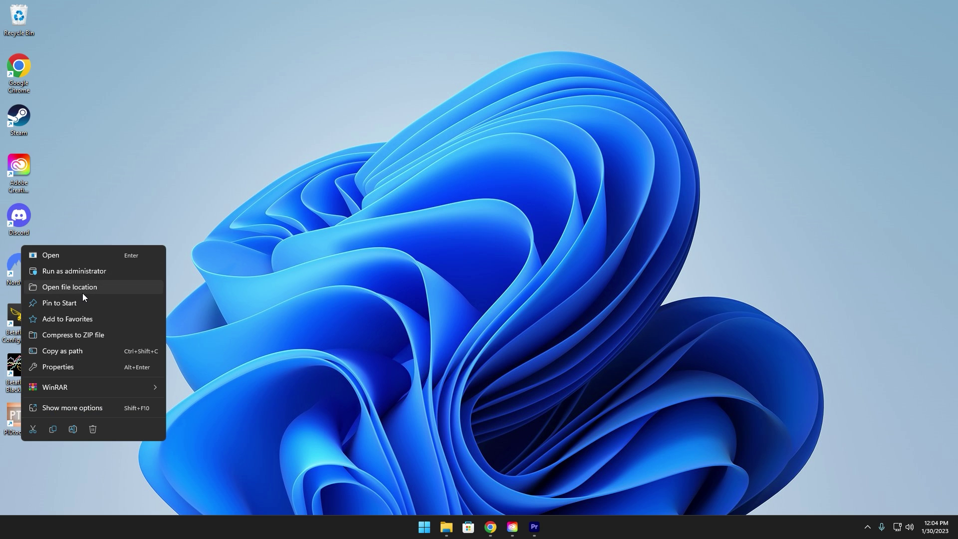
left_click(83, 292)
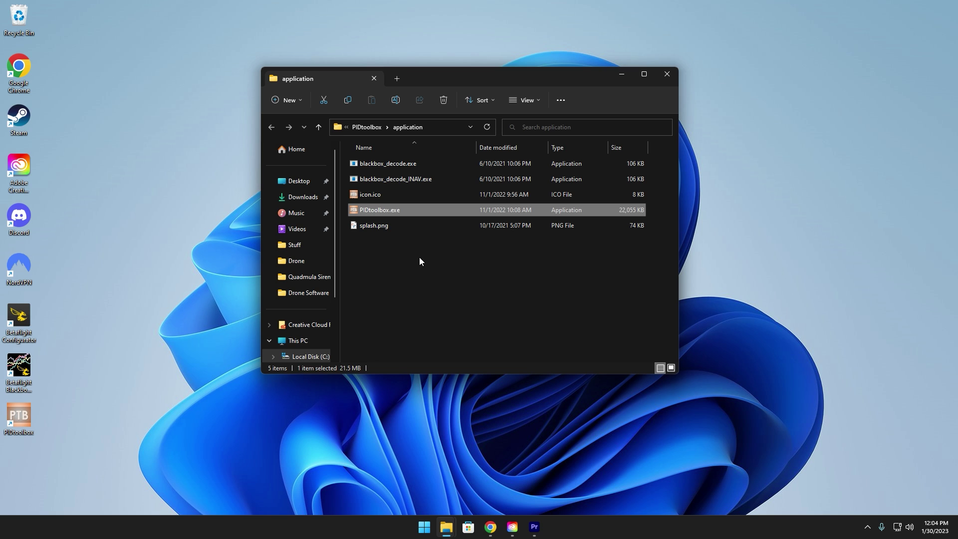
left_click(420, 256)
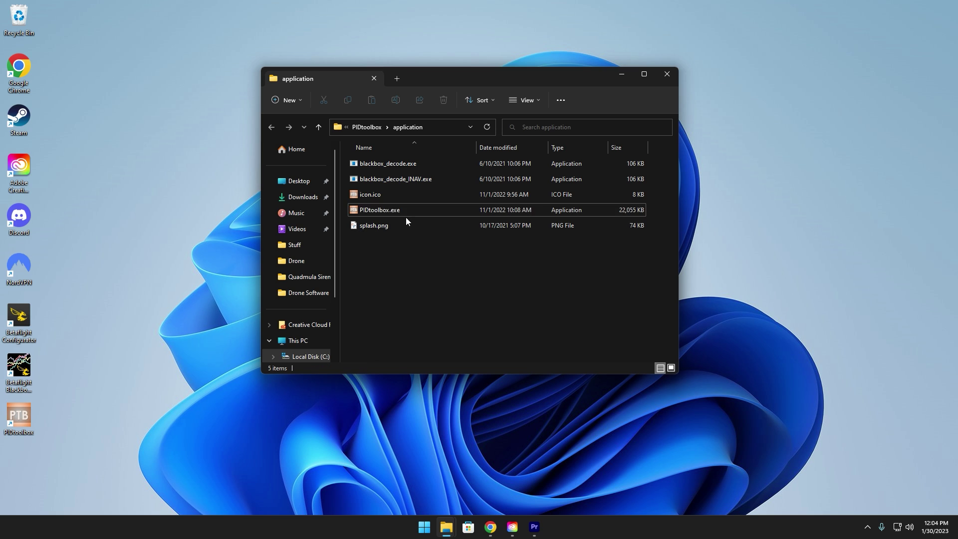
double_click(432, 215)
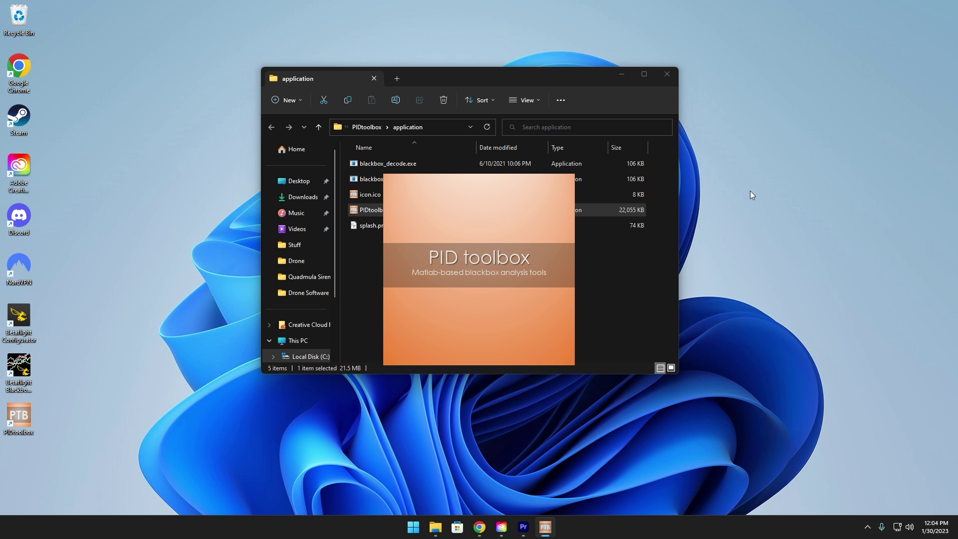
Step: Return to the desktop and open Betaflight Configurator
key("super+d")
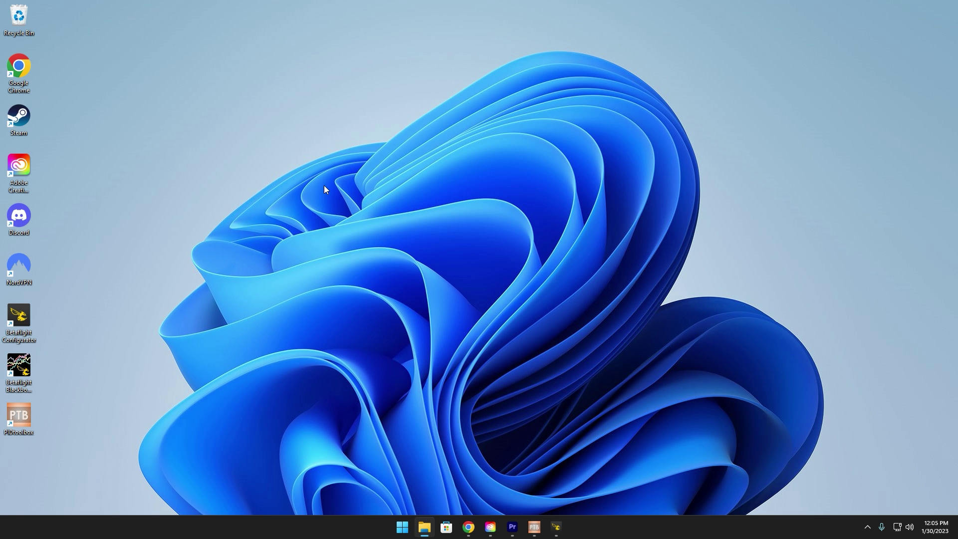
double_click(19, 320)
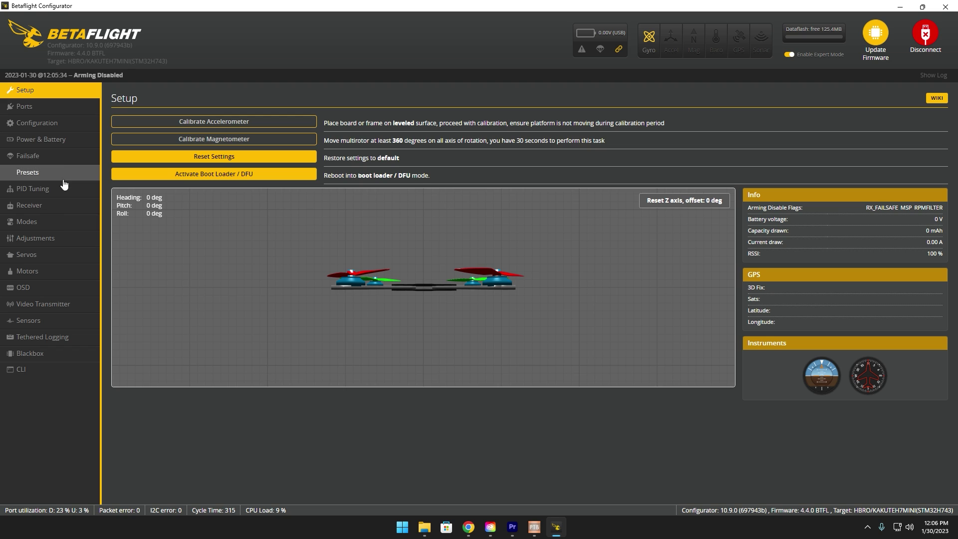
Step: Search the presets for "elrs" and return to the PID tuning settings
left_click(96, 188)
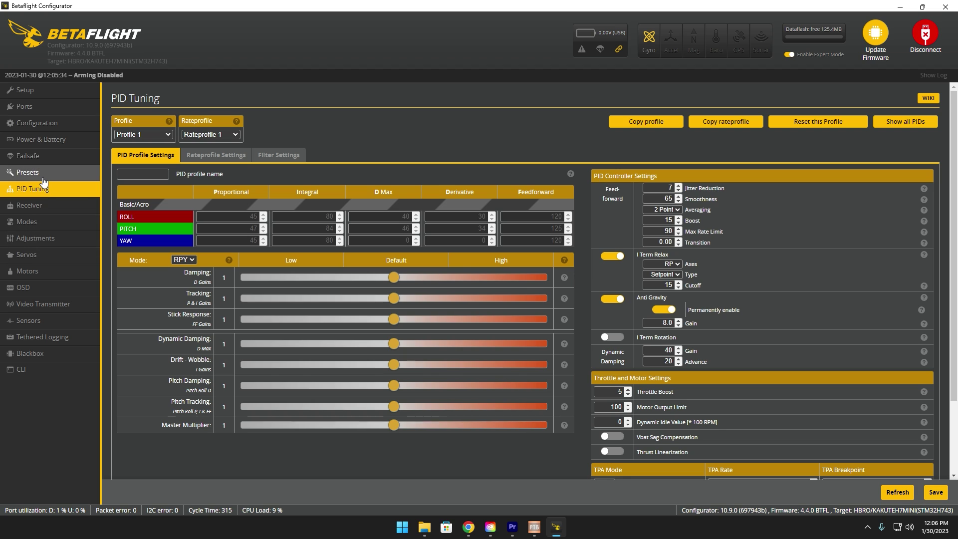
left_click(70, 173)
left_click(216, 153)
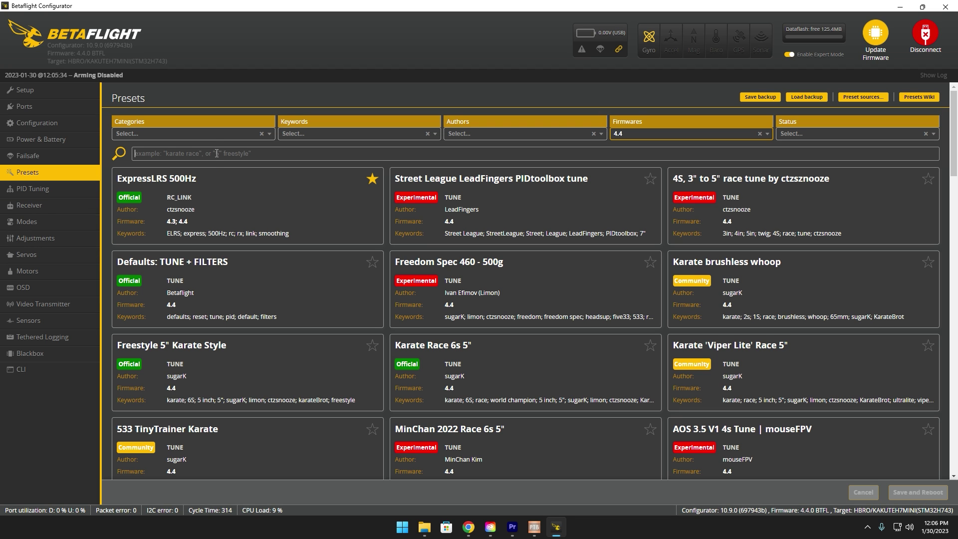
type("elrs")
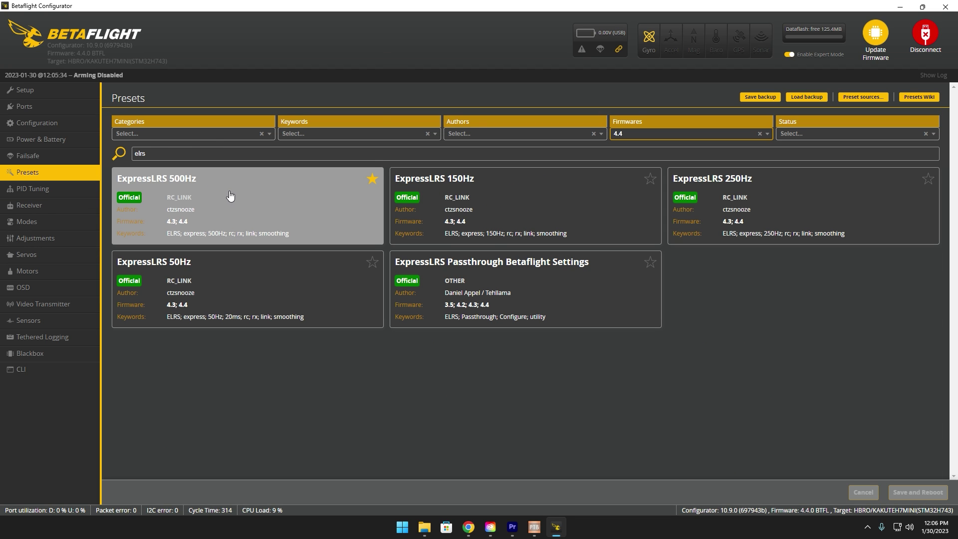
left_click(69, 190)
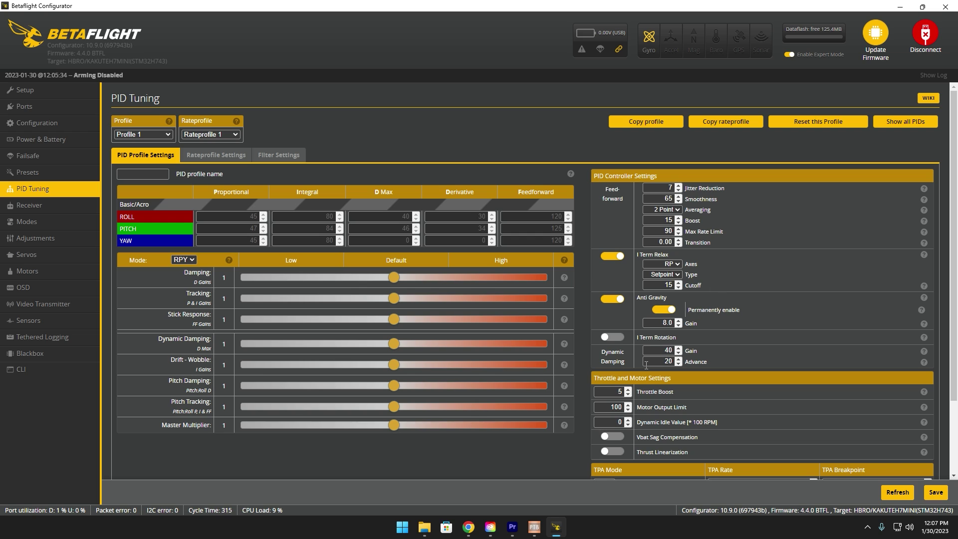
Step: Try a lower Dynamic Damping gain in the PID controller settings and set it back to 40
left_click(679, 352)
left_click(679, 353)
left_click(679, 352)
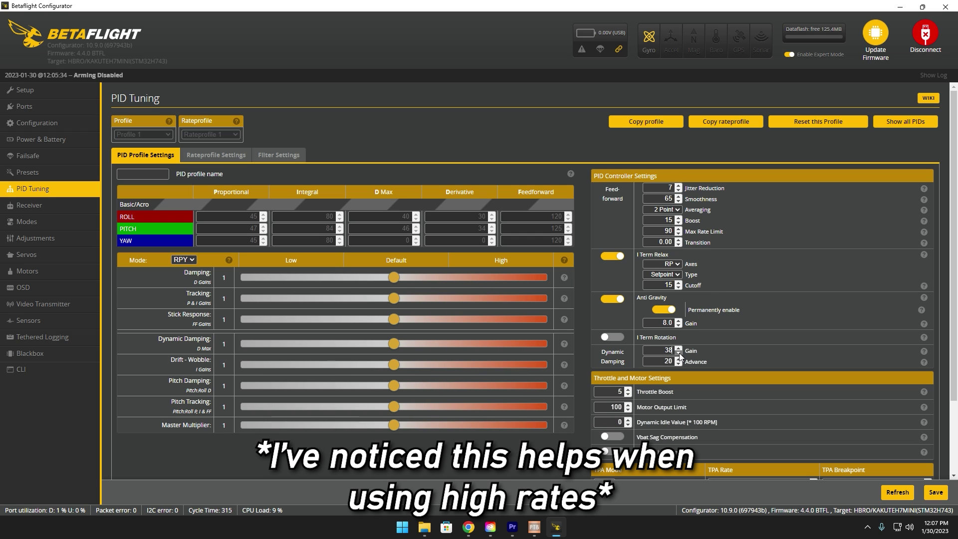
left_click(679, 349)
left_click(679, 349)
left_click(679, 349)
Step: Try Dynamic Idle values of 25, 30 and 20 in the throttle and motor settings, and settle on 25
scroll(735, 346, "down", 3)
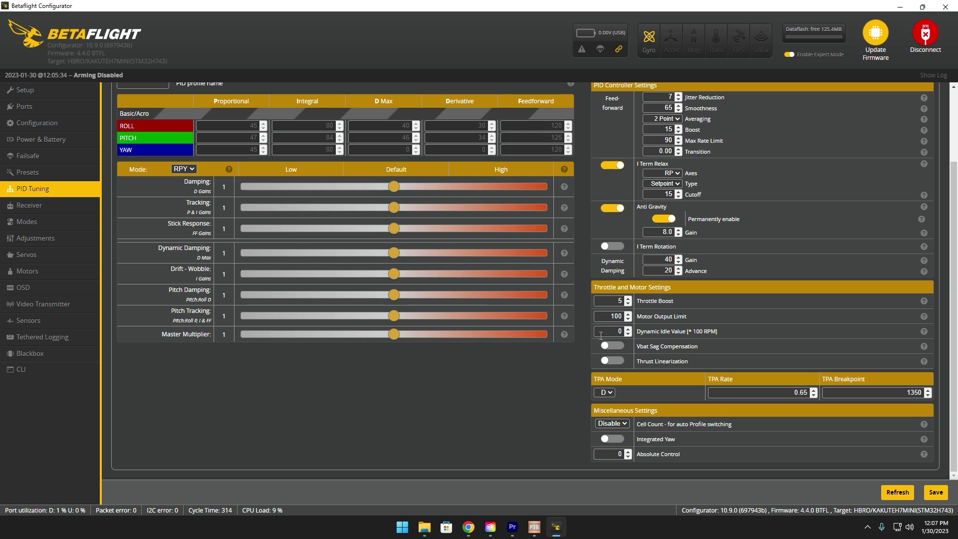
left_click_drag(601, 335, 667, 334)
type("25")
left_click_drag(613, 335, 658, 367)
type("30")
left_click_drag(611, 331, 741, 329)
type("20")
left_click_drag(613, 331, 645, 332)
type("25")
scroll(713, 310, "up", 3)
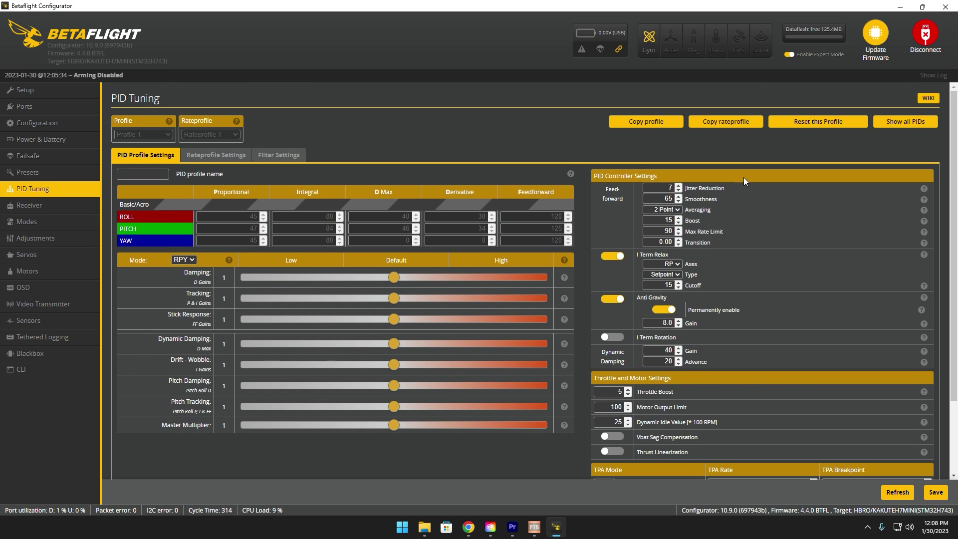
scroll(745, 200, "down", 3)
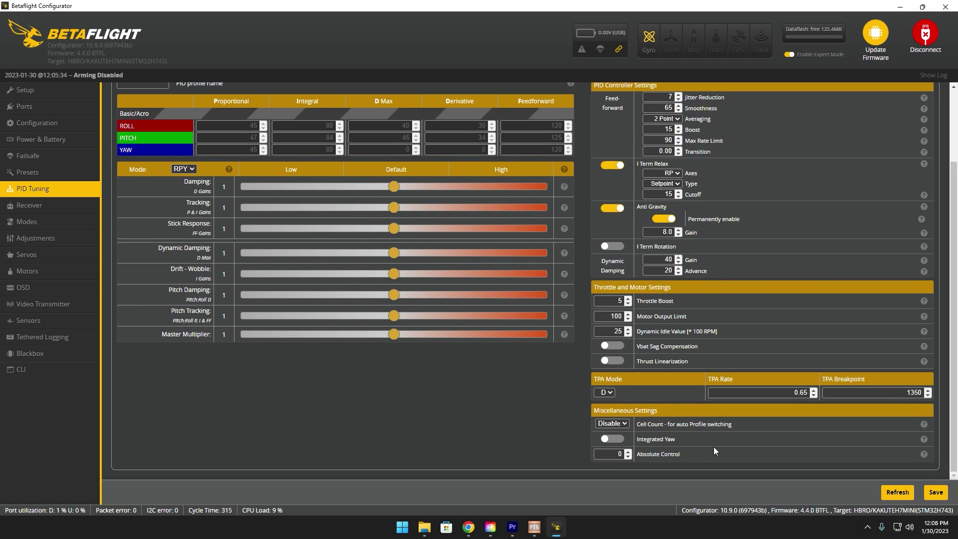
scroll(708, 313, "up", 3)
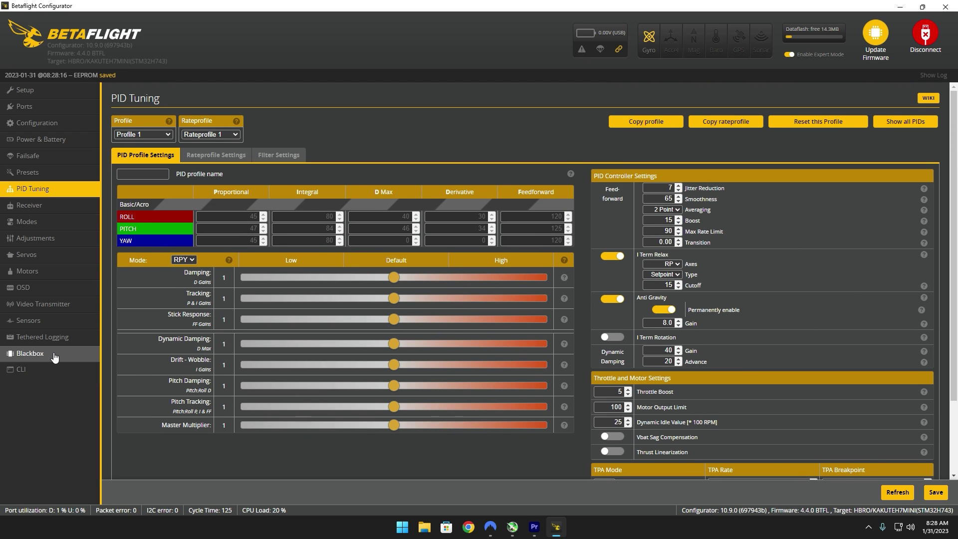
Step: Erase the flight controller's onboard dataflash chip in the Blackbox settings
left_click(34, 354)
left_click(138, 312)
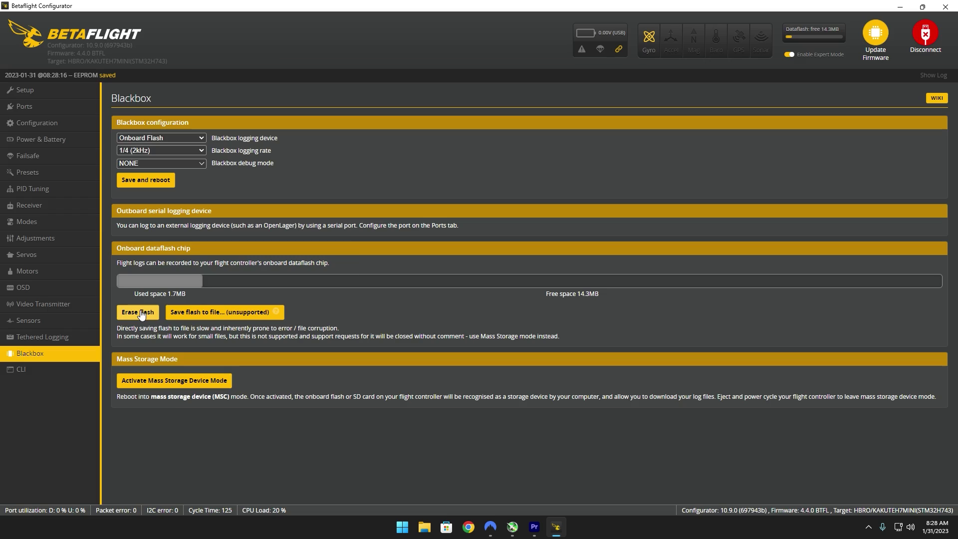
left_click(389, 282)
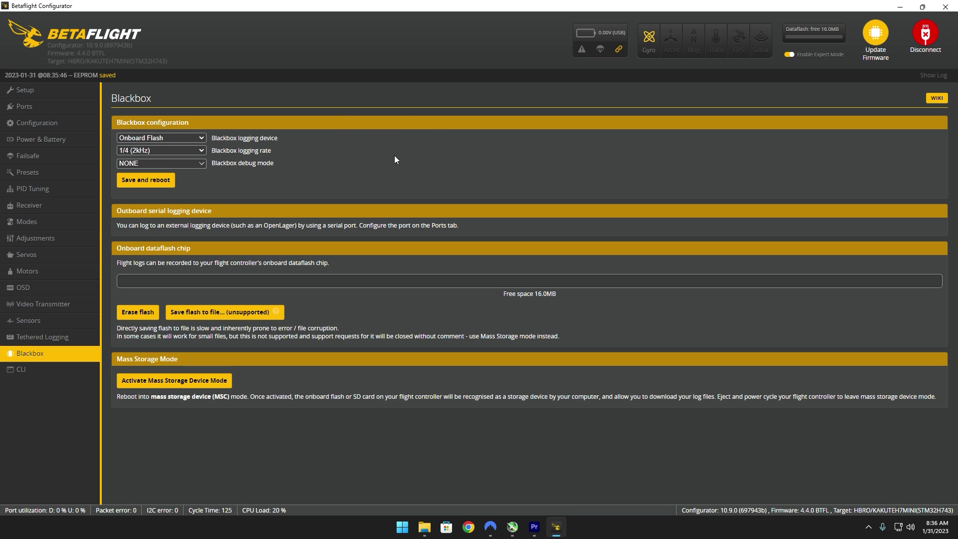
Step: Set the Blackbox logging device to Onboard Flash
left_click(176, 138)
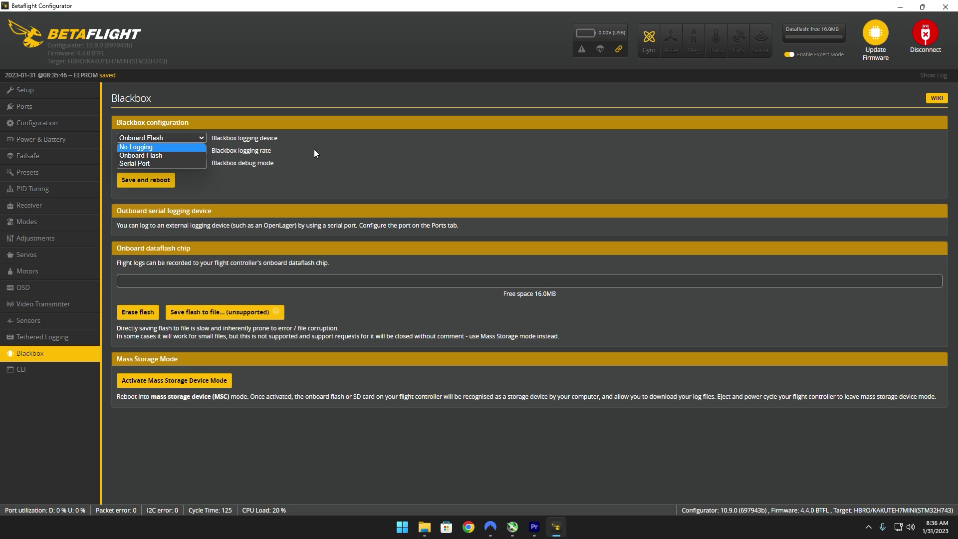
left_click(152, 155)
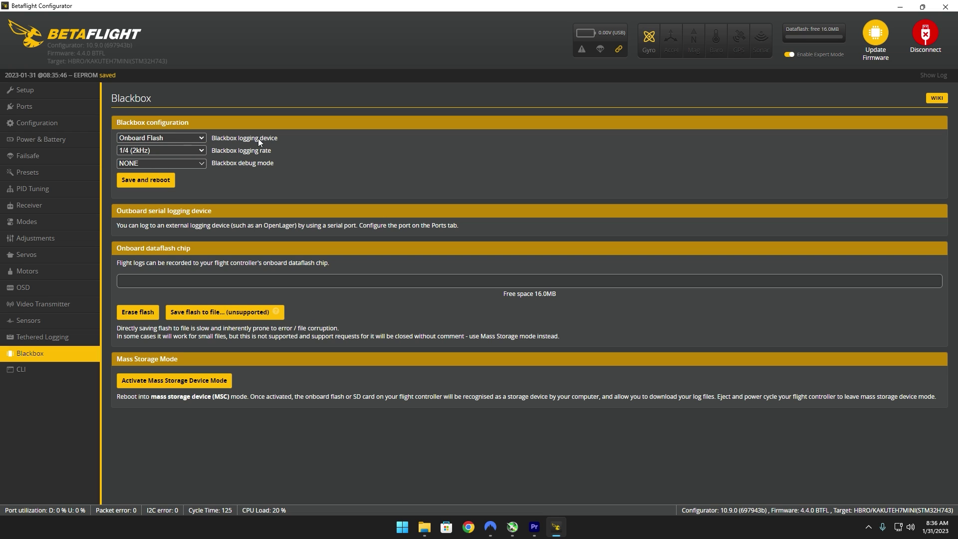
Step: Keep the Blackbox logging rate at 1/4 (2kHz), set the debug mode to GYRO_SCALED, and save with a reboot
left_click(164, 152)
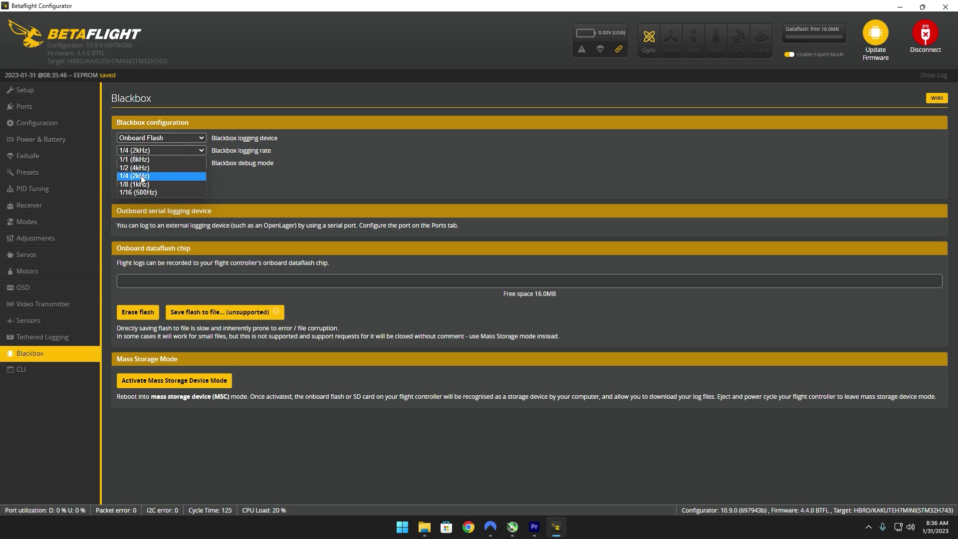
left_click(142, 178)
left_click(159, 163)
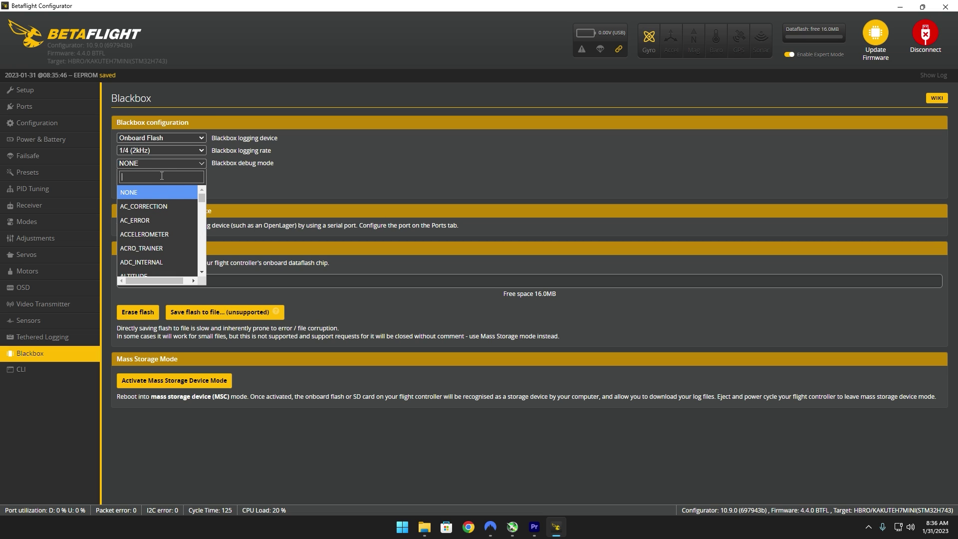
type("gyro")
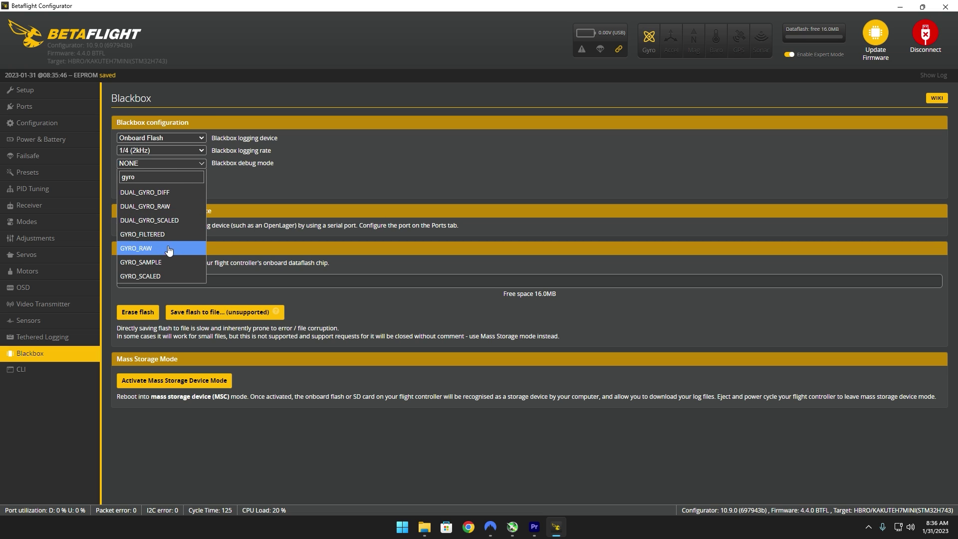
left_click(181, 276)
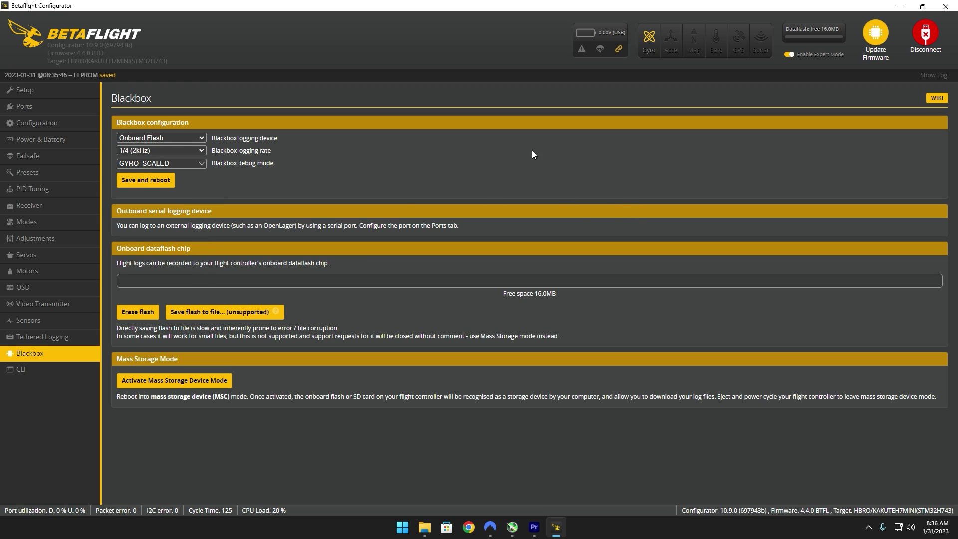
left_click(155, 181)
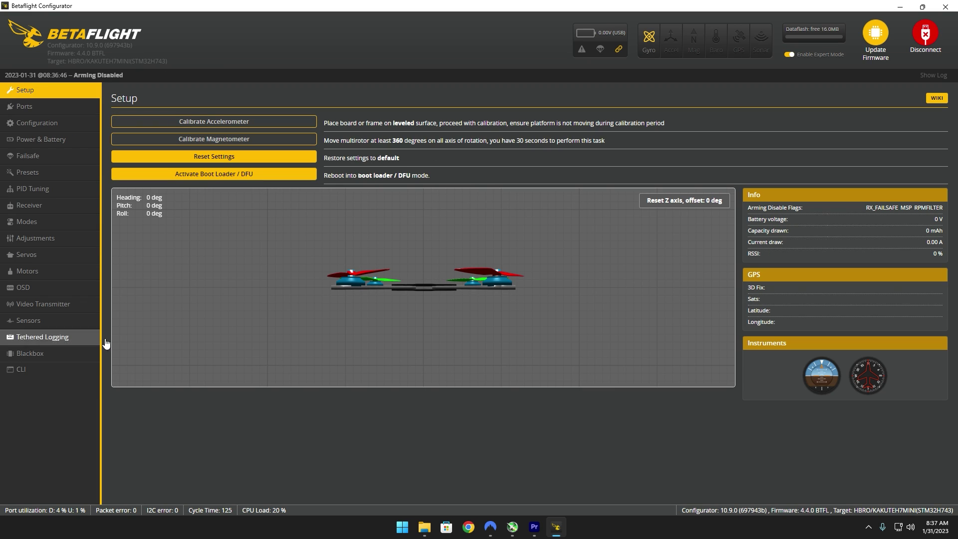
Step: Set the Stick Response, Dynamic Damping and Drift - Wobble sliders to 0 in the PID profile settings
left_click(60, 189)
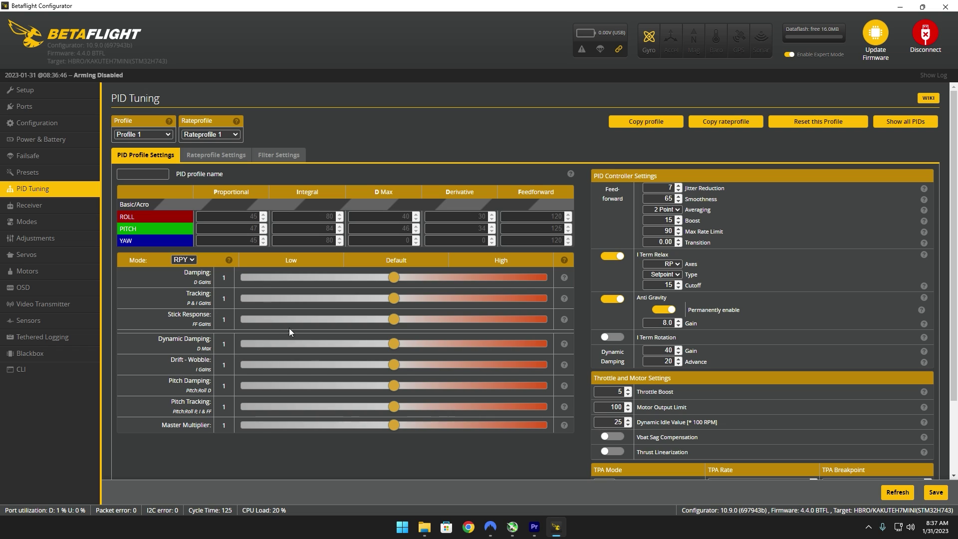
left_click_drag(394, 320, 247, 321)
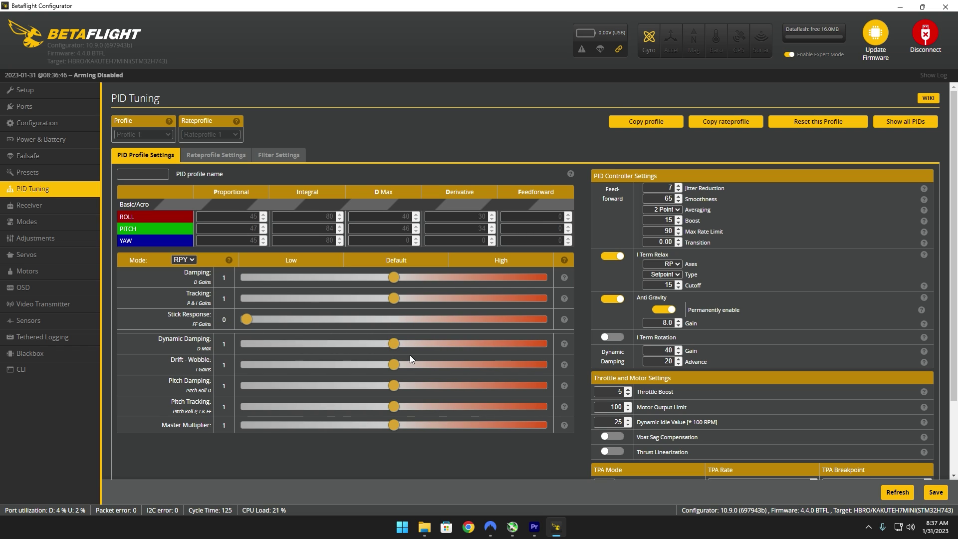
left_click_drag(393, 344, 247, 344)
left_click_drag(399, 369, 247, 365)
Step: Step the Damping slider through 0.6 and 0.8 and on to a value above default
left_click_drag(394, 278, 335, 278)
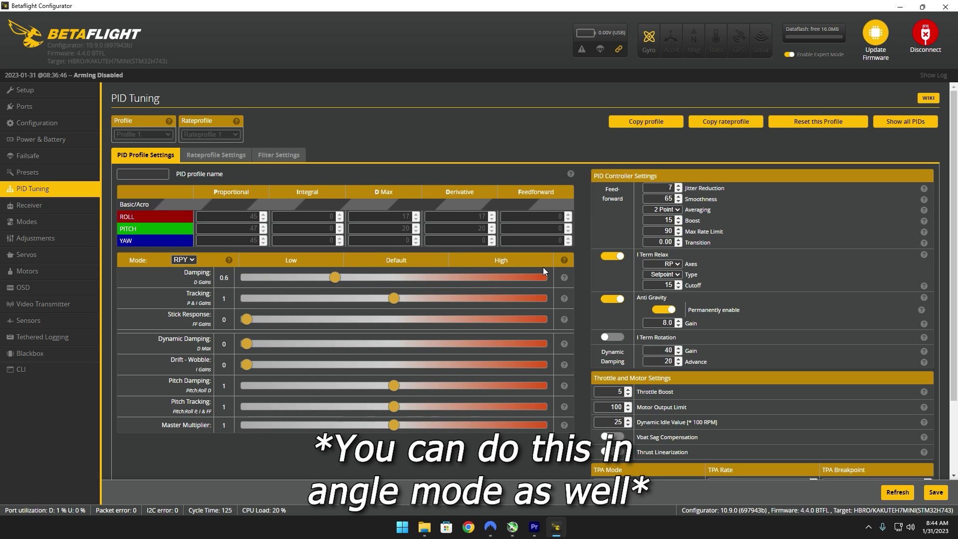
left_click_drag(334, 277, 364, 281)
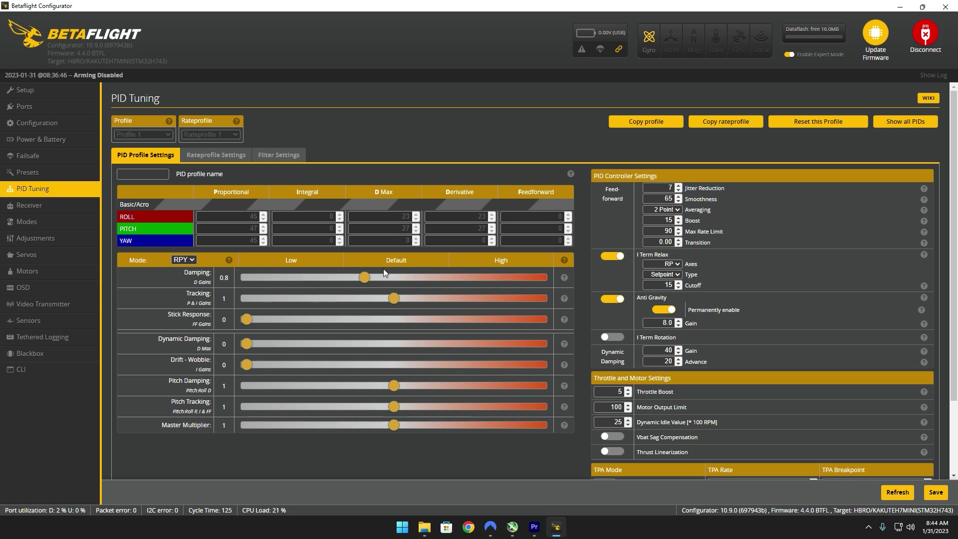
left_click_drag(365, 281, 457, 285)
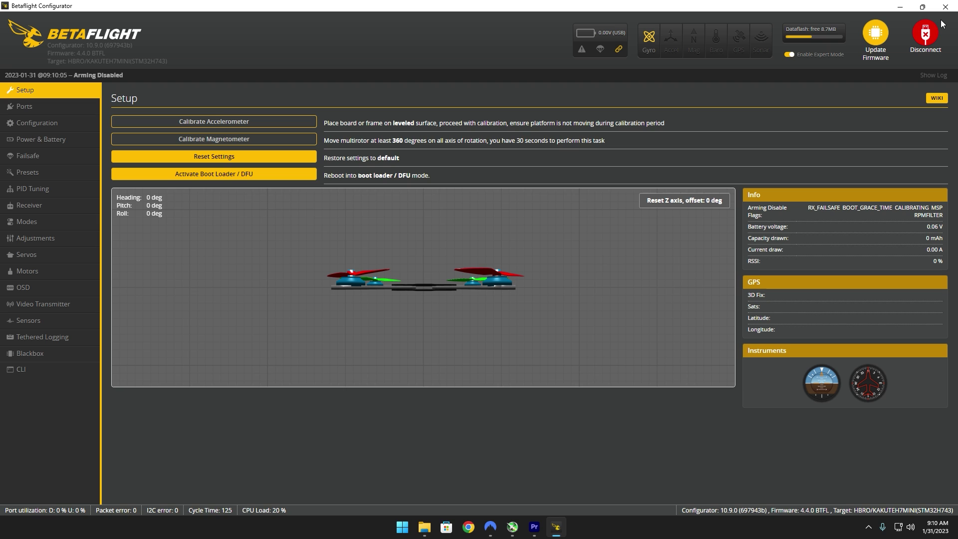
Step: Reboot the flight controller into mass storage mode and copy btfl_001.bbl and btfl_002.bbl into the Quadmula Siren F5 folder
left_click(50, 354)
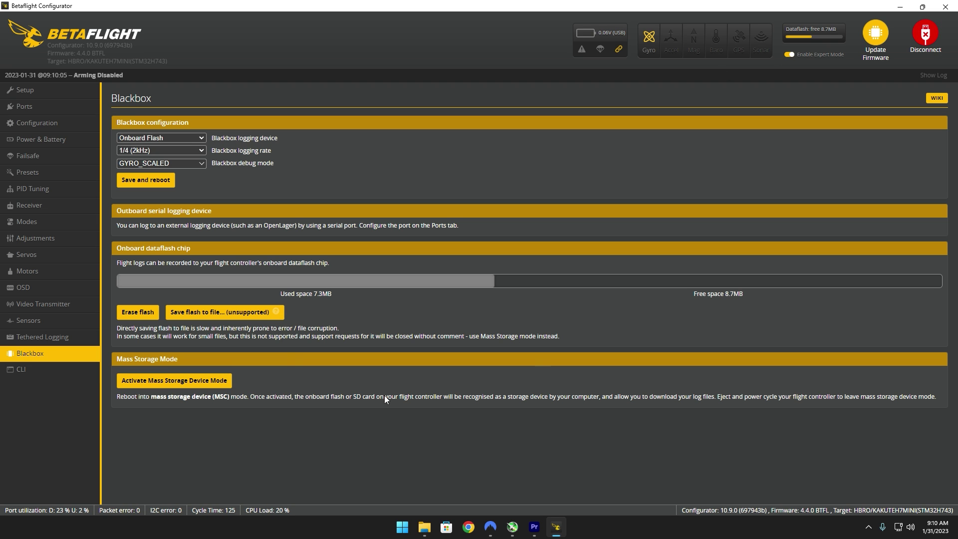
left_click(160, 382)
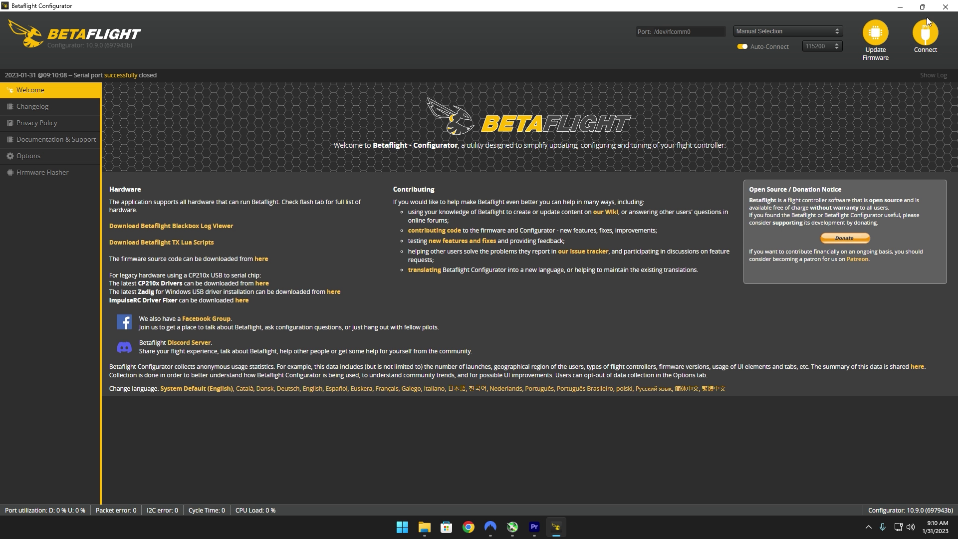
left_click(901, 6)
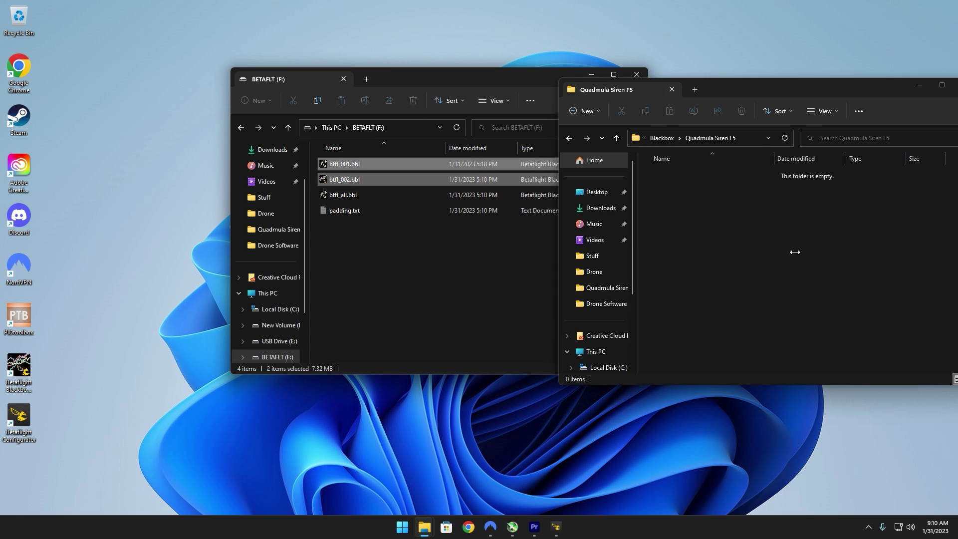
left_click_drag(795, 252, 795, 252)
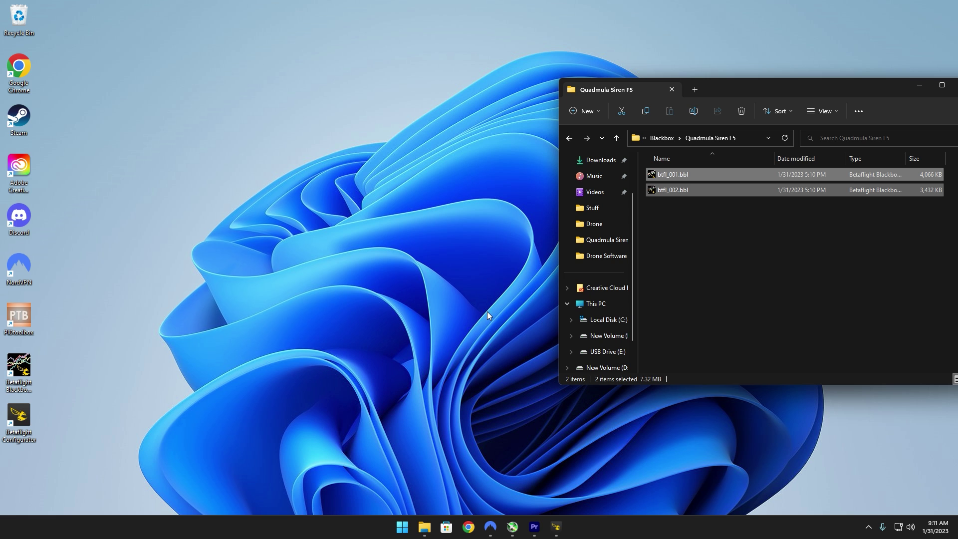
Step: Return to Betaflight Configurator and erase the onboard dataflash chip from the Blackbox settings
left_click(557, 527)
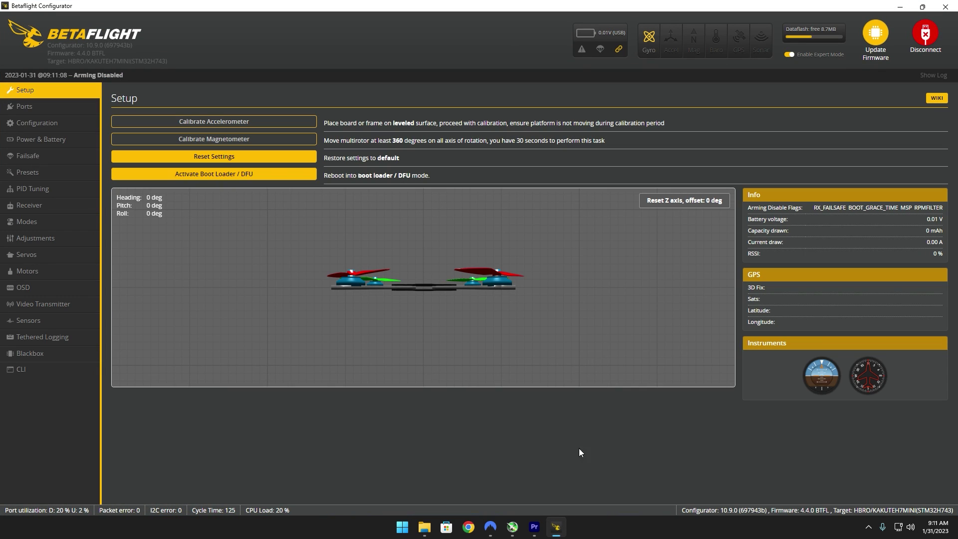
left_click(86, 355)
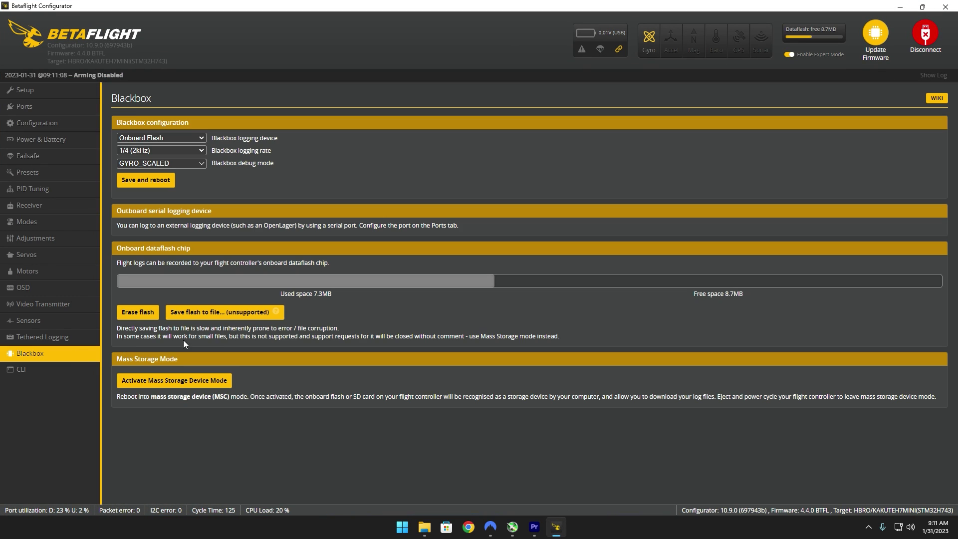
left_click(138, 312)
left_click(372, 284)
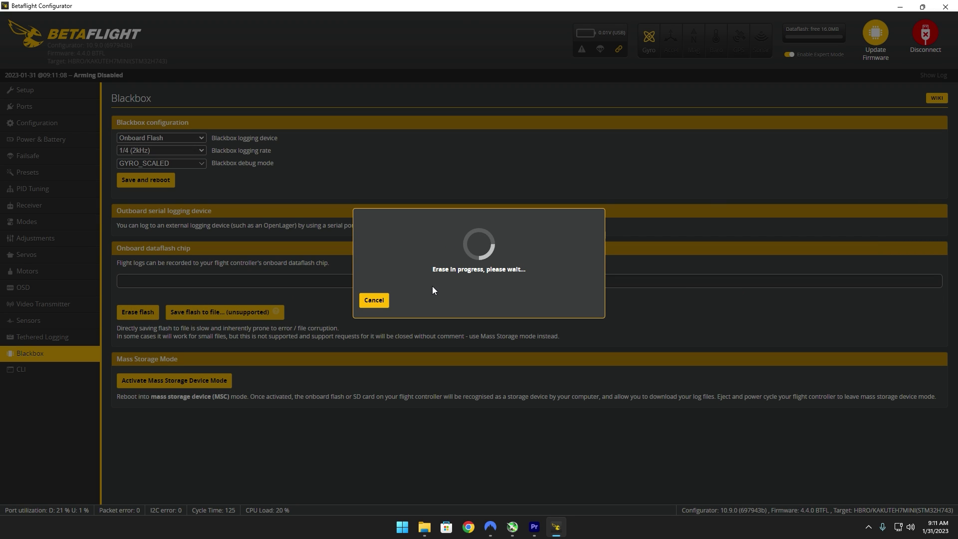
Step: Clear the open windows off the desktop and launch PIDtoolbox
left_click(900, 7)
left_click_drag(754, 82, 550, 47)
left_click(760, 51)
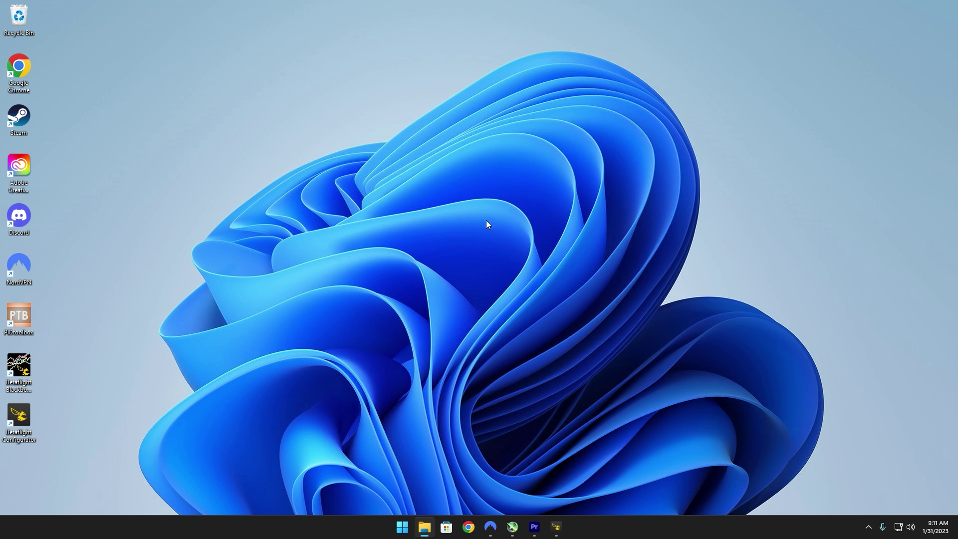
double_click(14, 310)
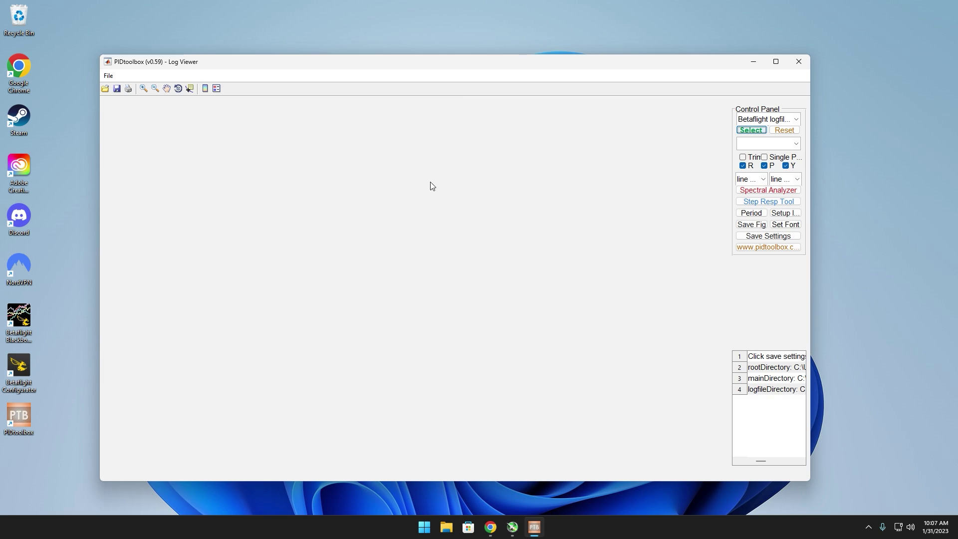
Step: Load btfl_001.bbl and btfl_002.bbl into the log viewer from the Stuff > Drone > Blackbox > Quadmula Siren F5 folder
left_click(753, 130)
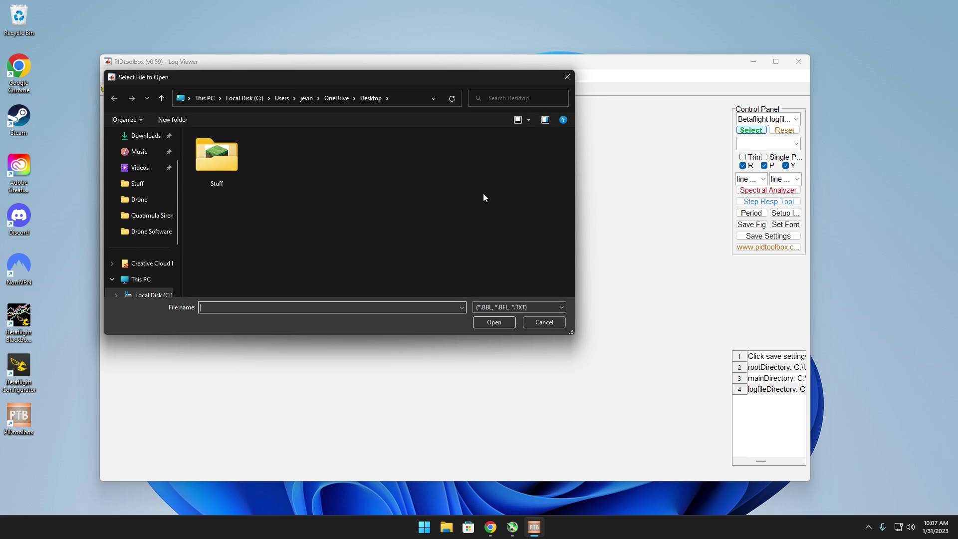
scroll(148, 172, "up", 2)
left_click(139, 135)
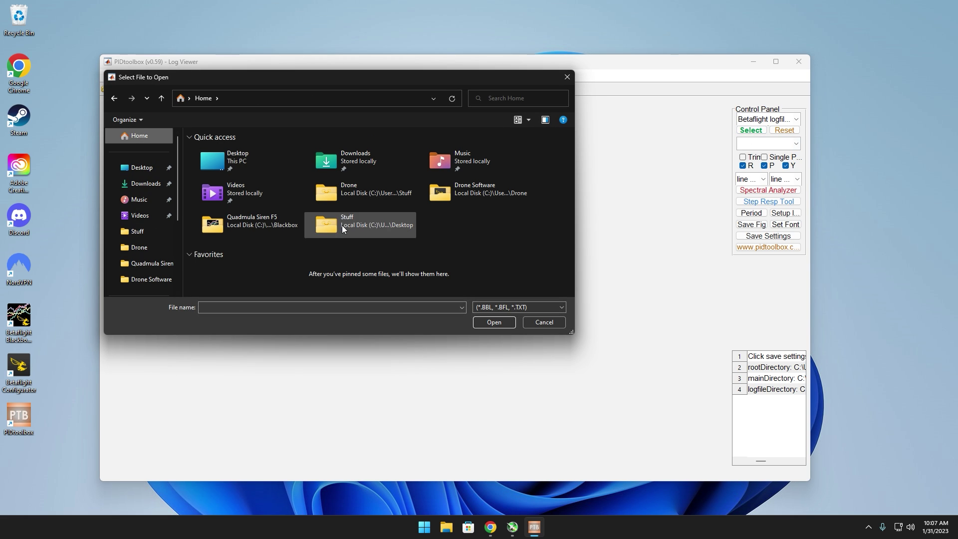
double_click(358, 223)
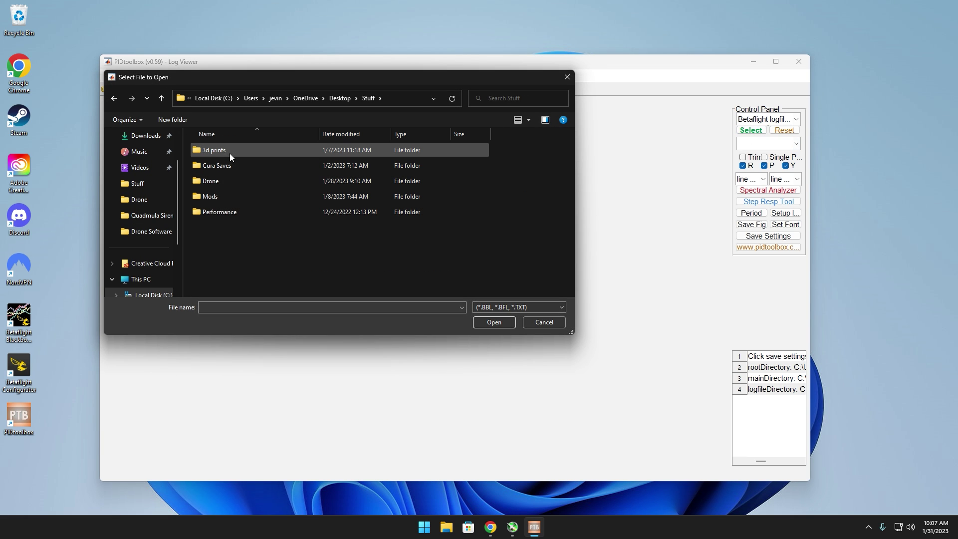
double_click(236, 181)
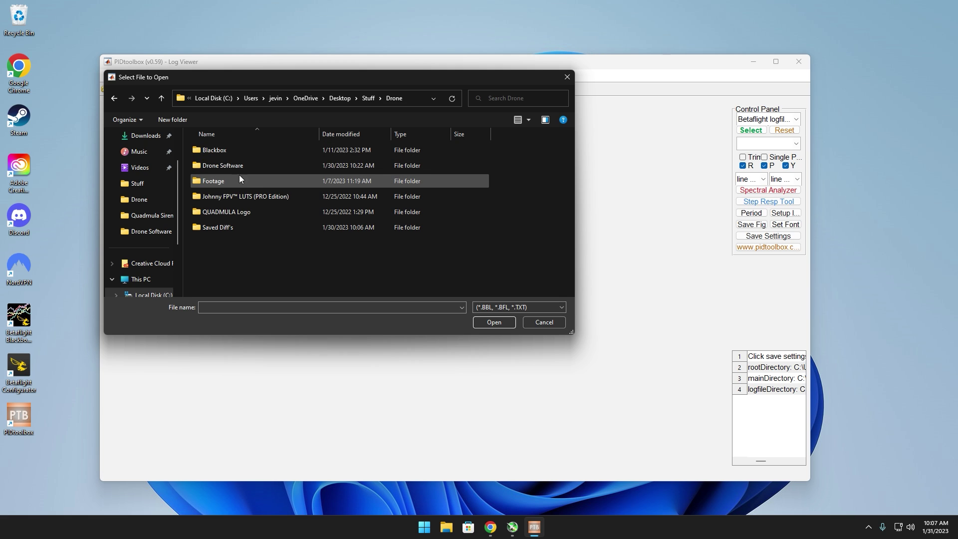
double_click(237, 151)
double_click(254, 166)
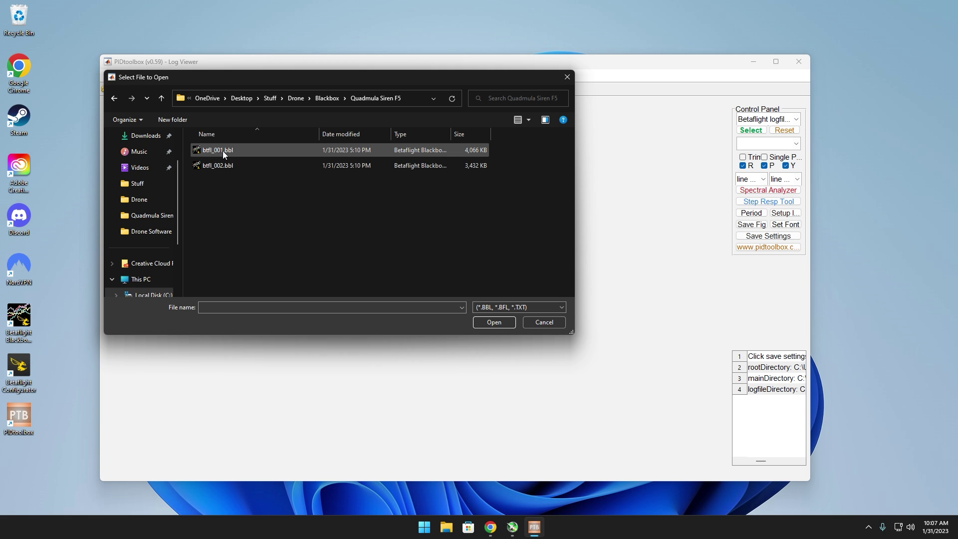
left_click_drag(268, 198, 259, 140)
left_click(494, 322)
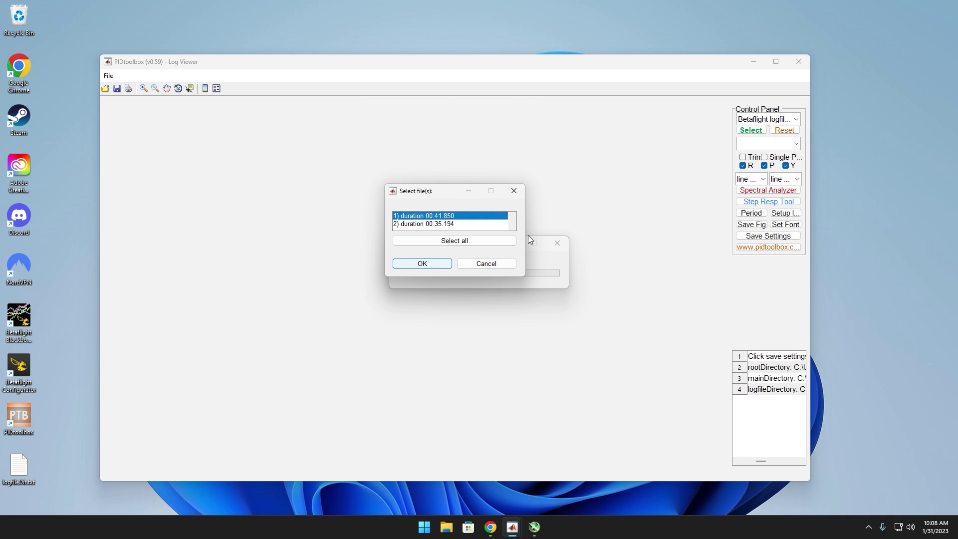
Step: Import both flights from the first log and only the first two flights, 00:28.200 and 00:30.204, from the second
left_click(426, 226, "shift")
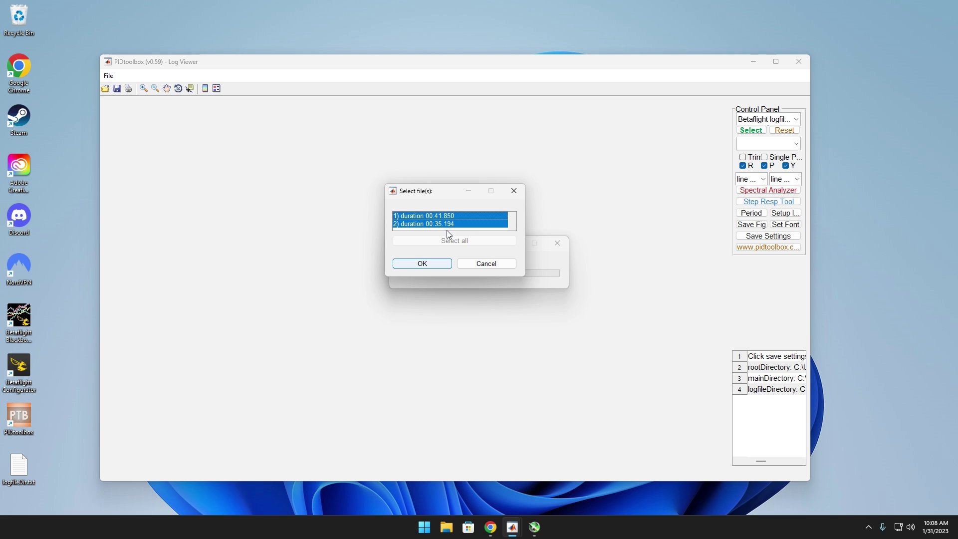
left_click(439, 264)
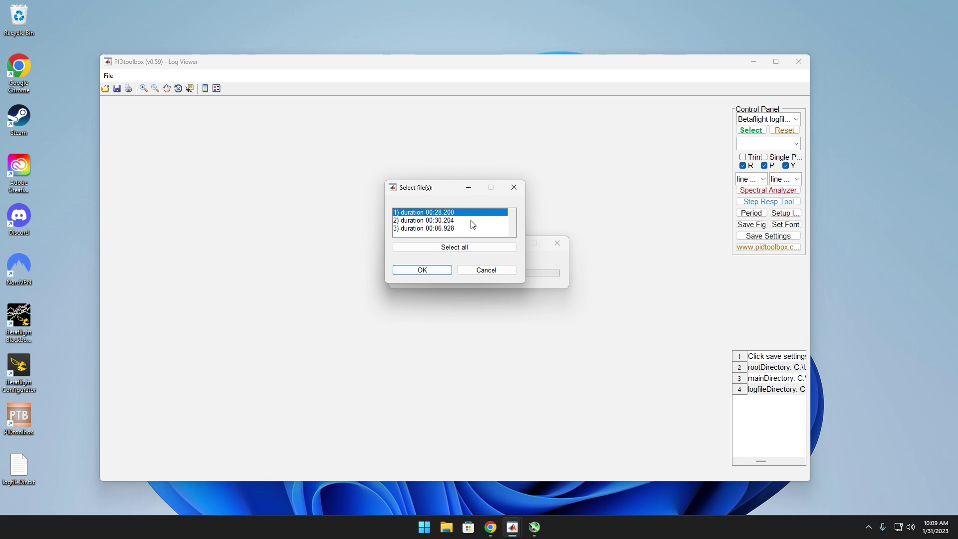
mouse_move(466, 212)
left_mouse_down()
mouse_move(456, 231)
mouse_move(456, 219)
left_mouse_up()
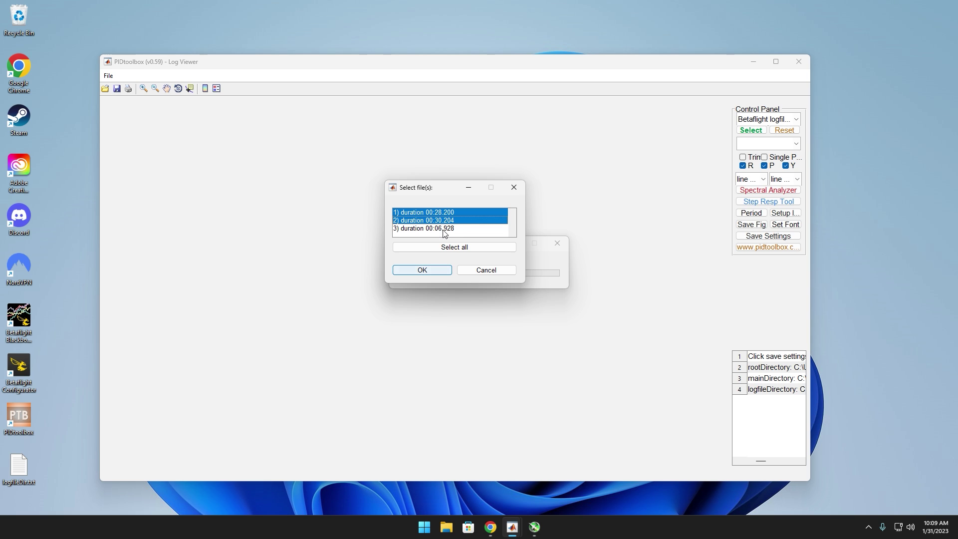
left_click(441, 275)
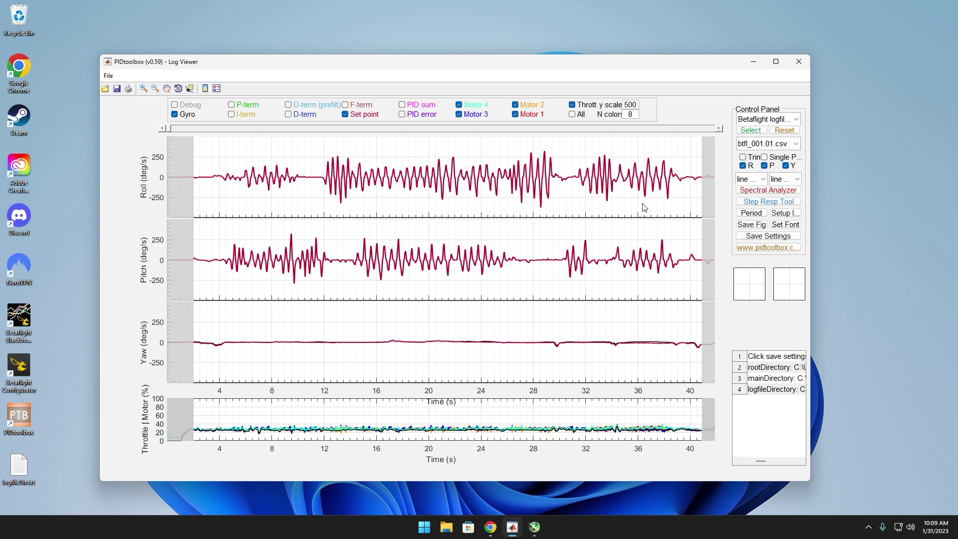
Step: Run the Step Response Tool on all four imported log files with Y correction enabled
left_click(746, 201)
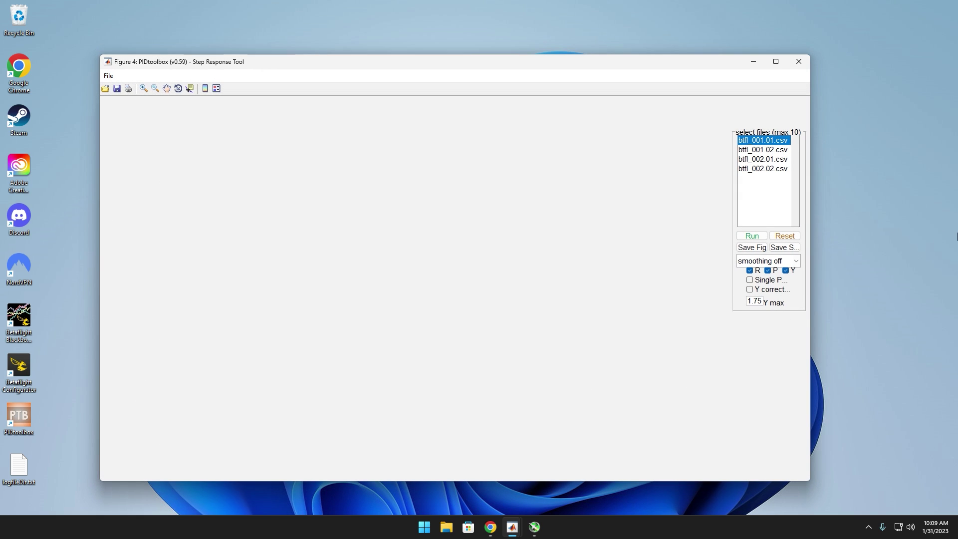
left_click_drag(791, 192, 761, 137)
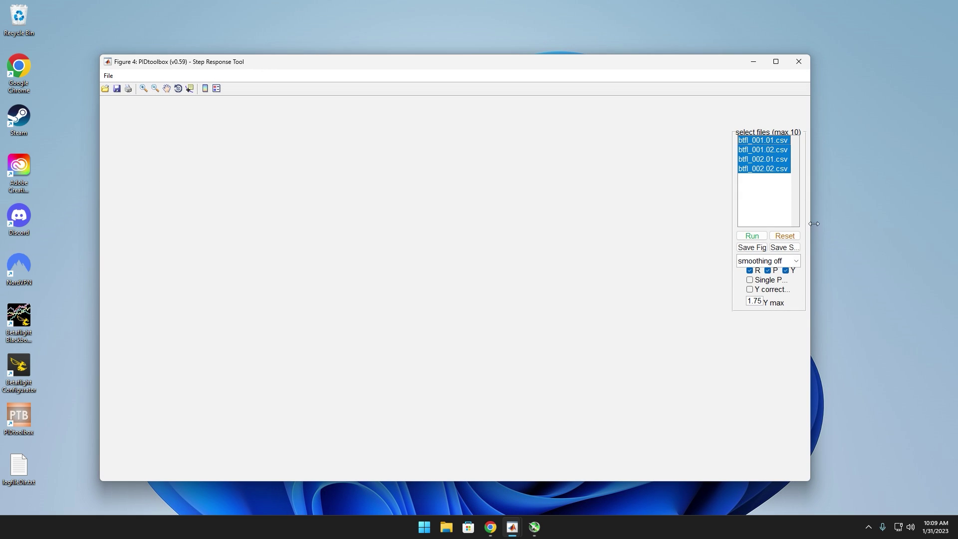
left_click(750, 290)
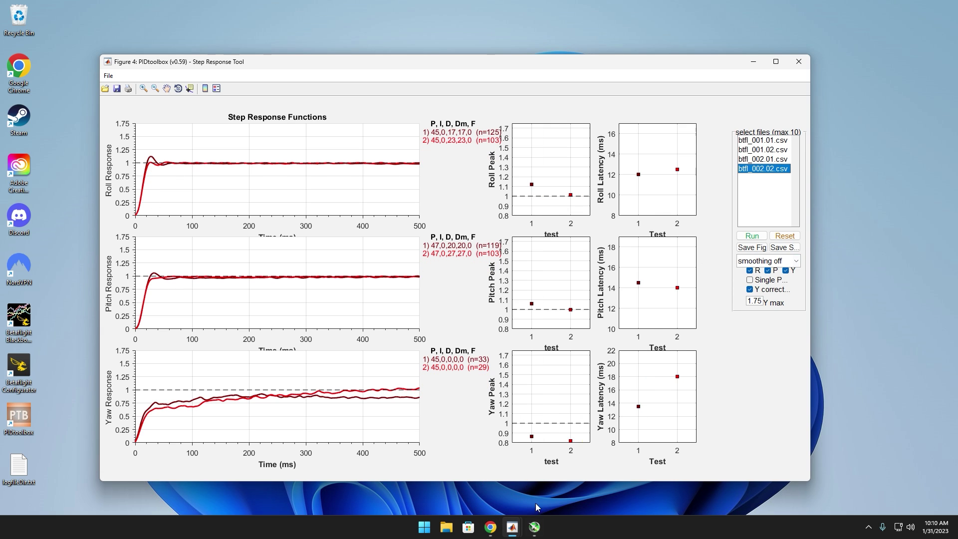
Step: Launch Betaflight Configurator, maximize it and set the Damping slider in PID Tuning to 0.8
double_click(18, 368)
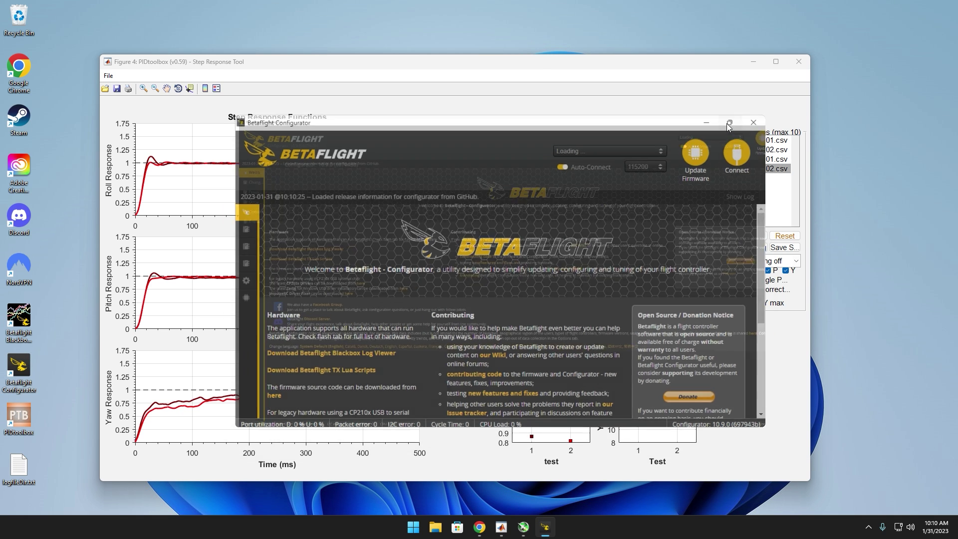
left_click(730, 123)
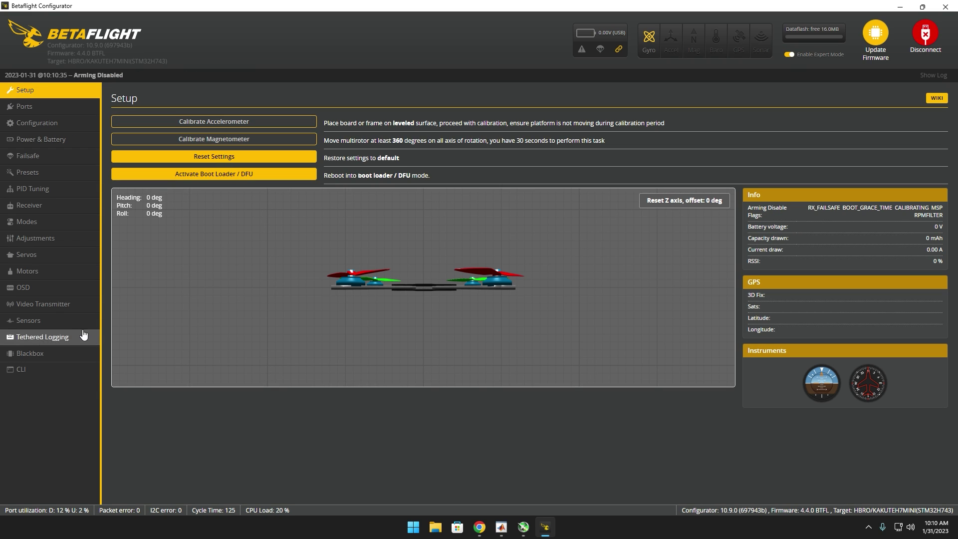
left_click(62, 189)
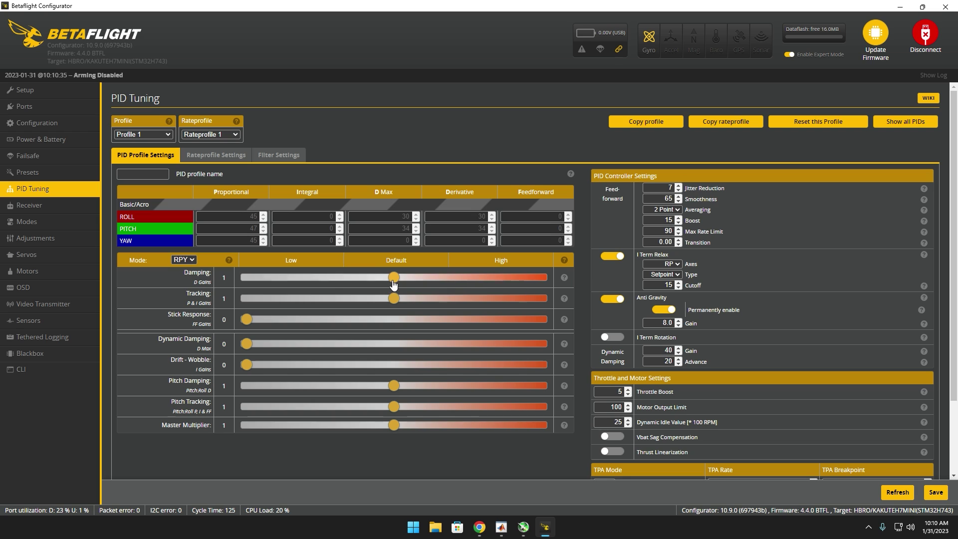
left_click_drag(394, 277, 364, 278)
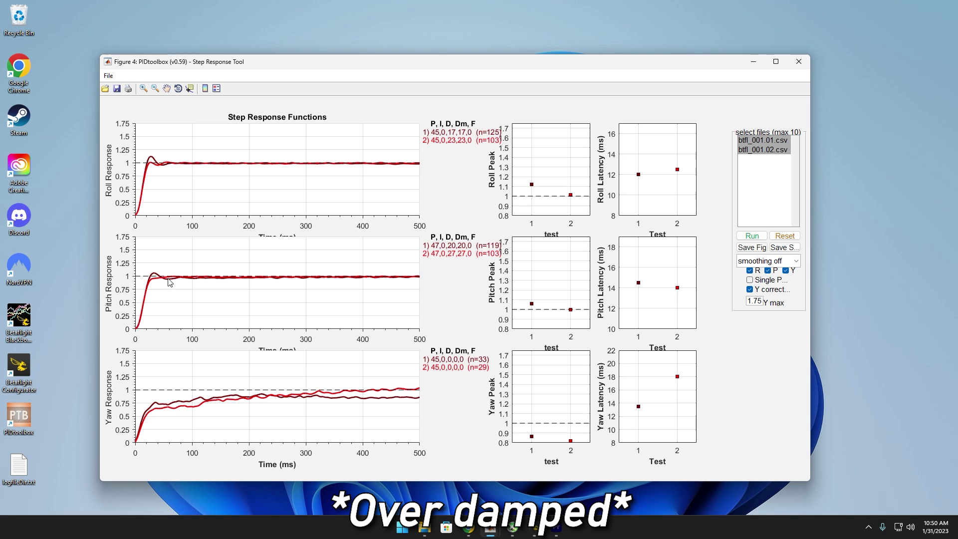
Step: Switch to Betaflight Configurator and check the Damping and Pitch Damping sliders in PID Tuning, then return to PIDtoolbox
left_click(534, 527)
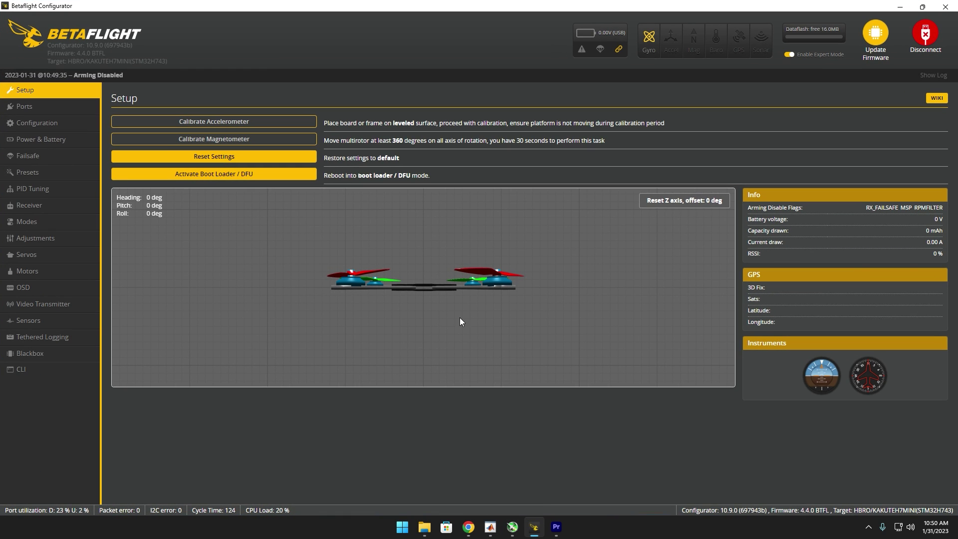
left_click(41, 189)
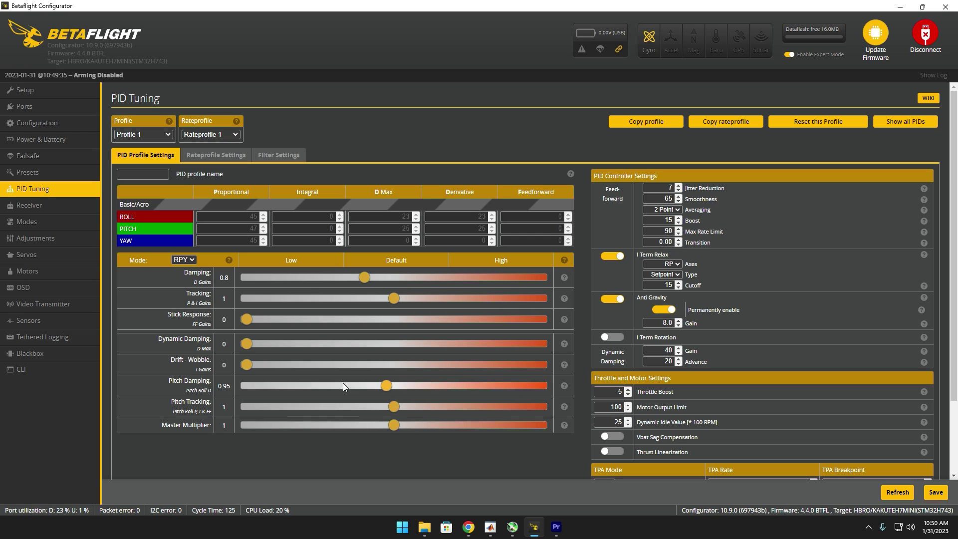
key("alt+Tab")
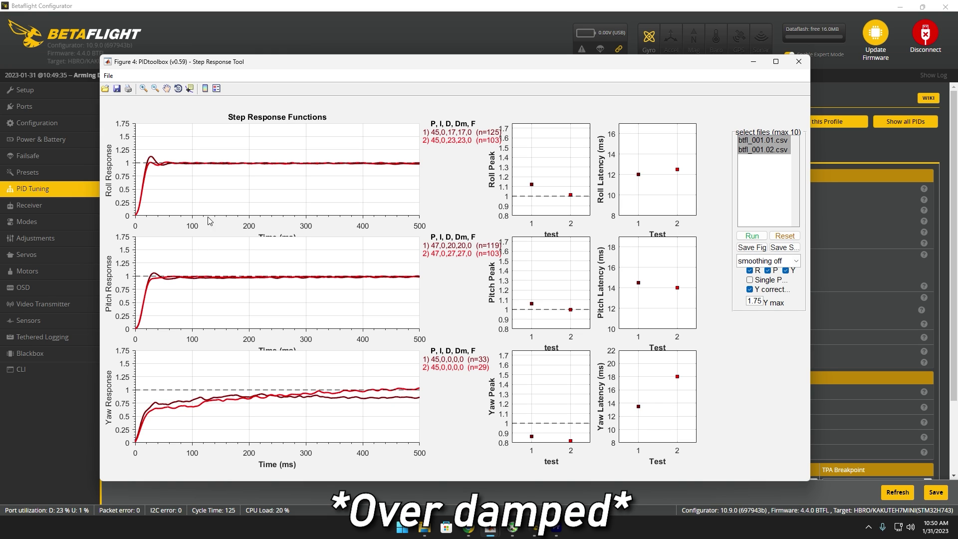
Step: Clear the step response plots and run the tool on btfl_001.02.csv alone
left_click(774, 159)
left_click(785, 235)
left_click(776, 151)
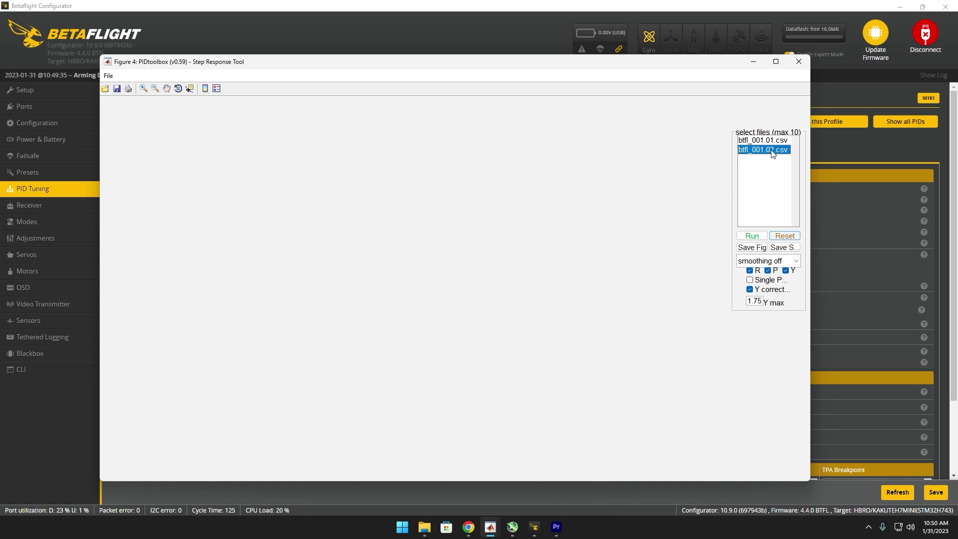
left_click(752, 236)
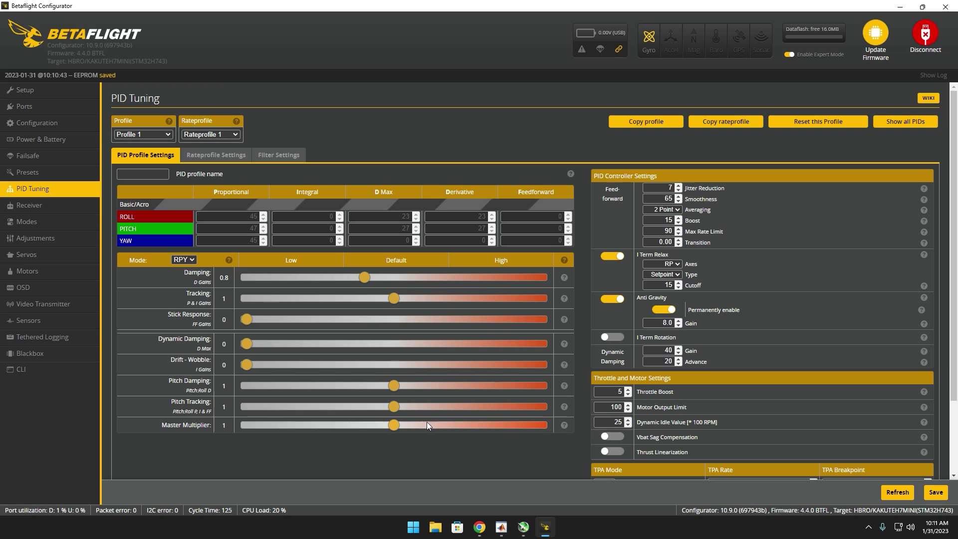
Step: Try out higher Master Multiplier values in Betaflight's PID Tuning, such as 1.4 and 1.95
left_click(410, 426)
left_click_drag(412, 430, 454, 429)
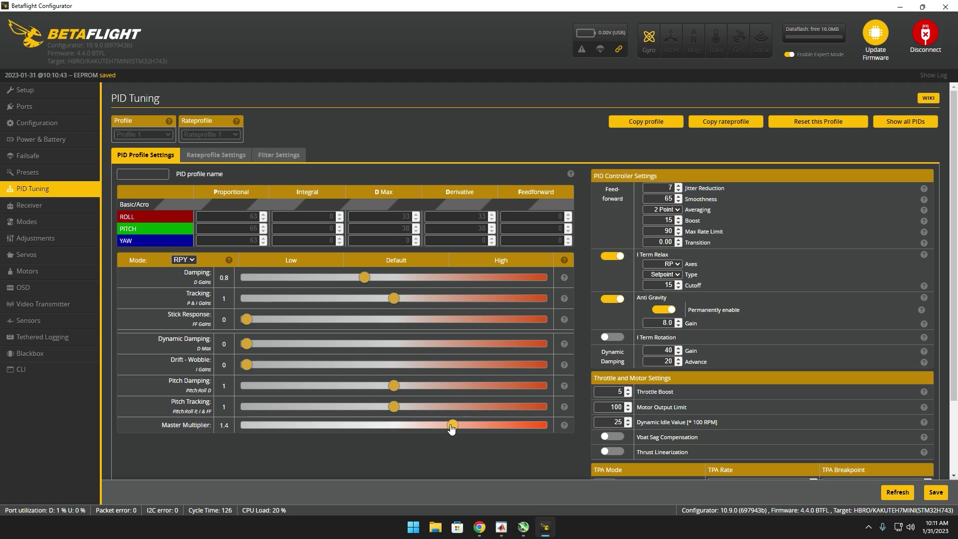
left_click_drag(455, 428, 394, 429)
left_click_drag(396, 427, 425, 423)
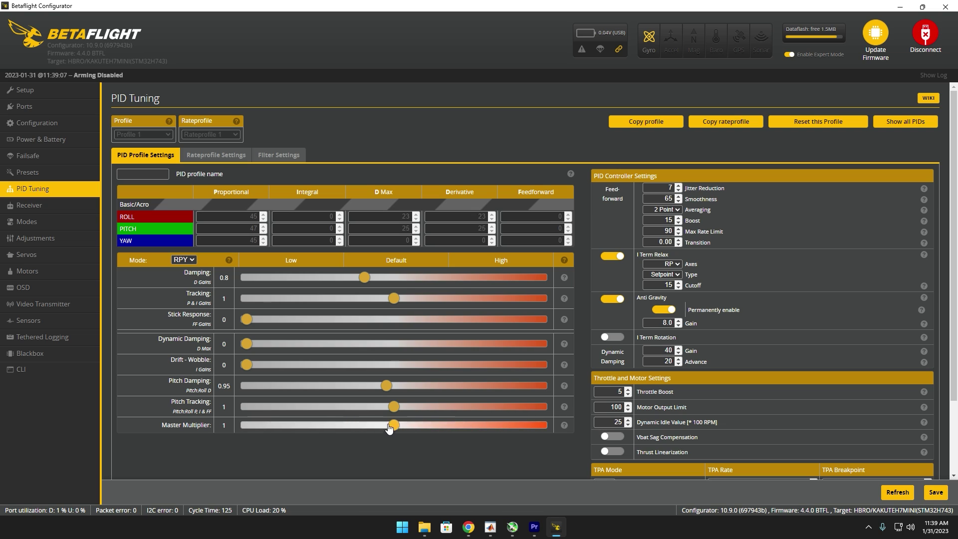
mouse_move(394, 425)
left_mouse_down()
mouse_move(497, 444)
mouse_move(394, 438)
left_mouse_up()
mouse_move(394, 428)
left_mouse_down()
mouse_move(475, 426)
mouse_move(394, 426)
left_mouse_up()
left_click_drag(392, 431, 487, 430)
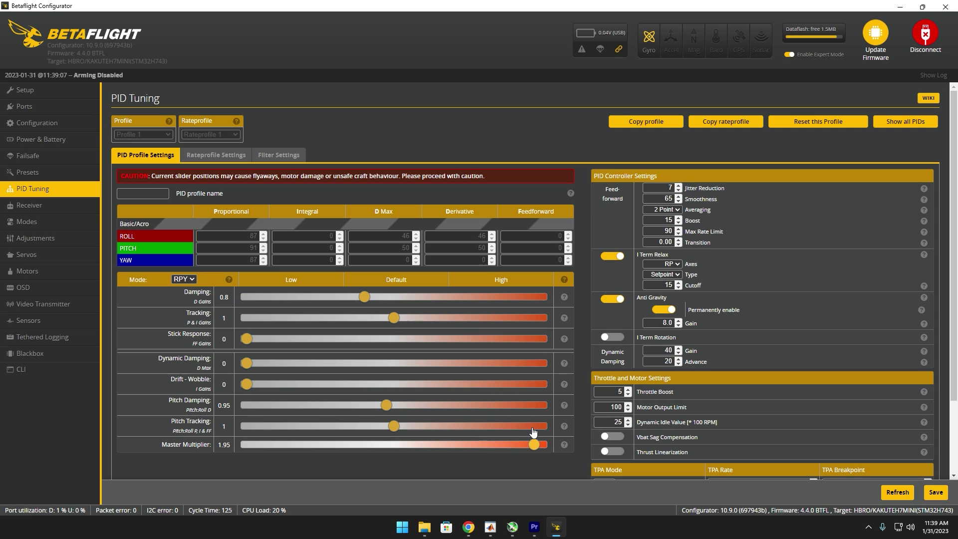
mouse_move(487, 449)
left_mouse_down()
mouse_move(517, 450)
mouse_move(480, 456)
left_mouse_up()
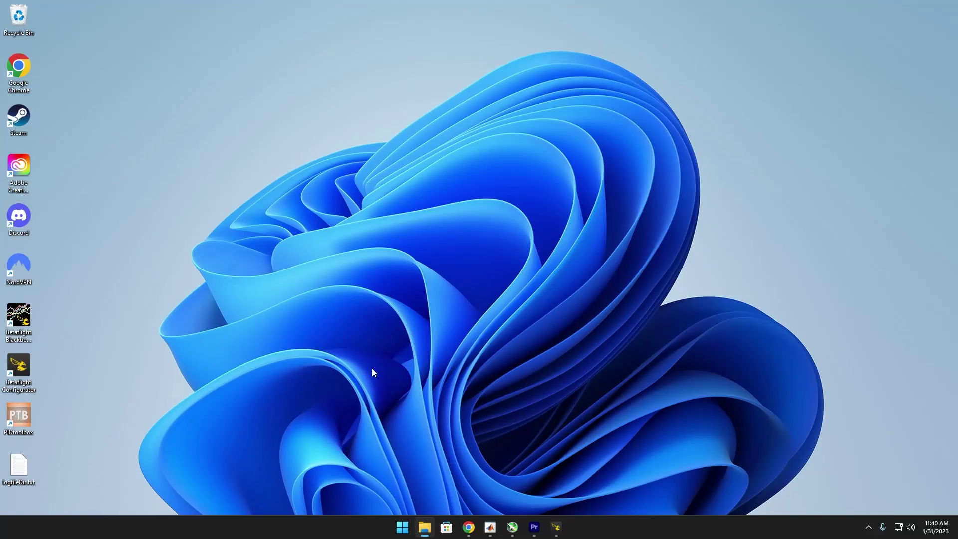
Step: Clear the six-log comparison in the Step Response Tool and run it on btfl_003.02.csv alone
left_click(553, 536)
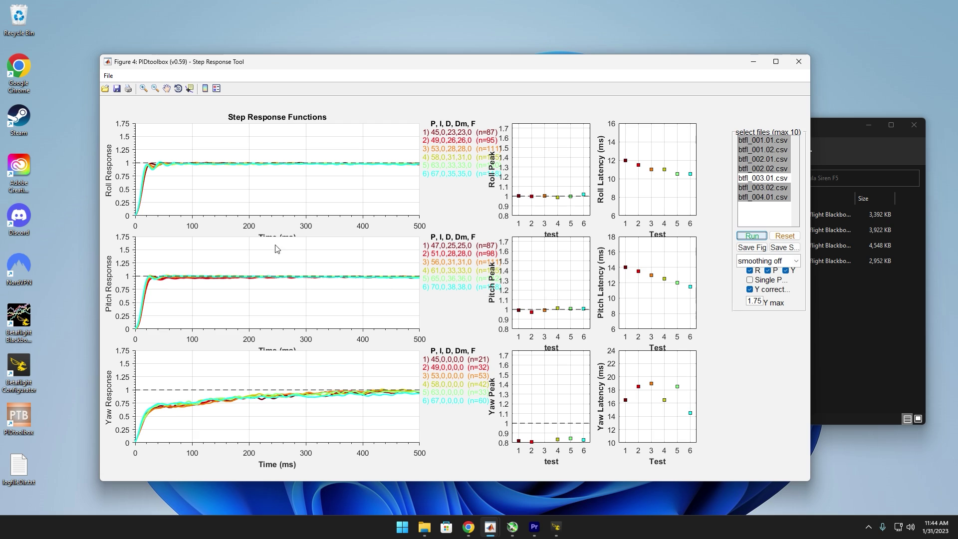
left_click(764, 196)
left_click(786, 237)
left_click(757, 220)
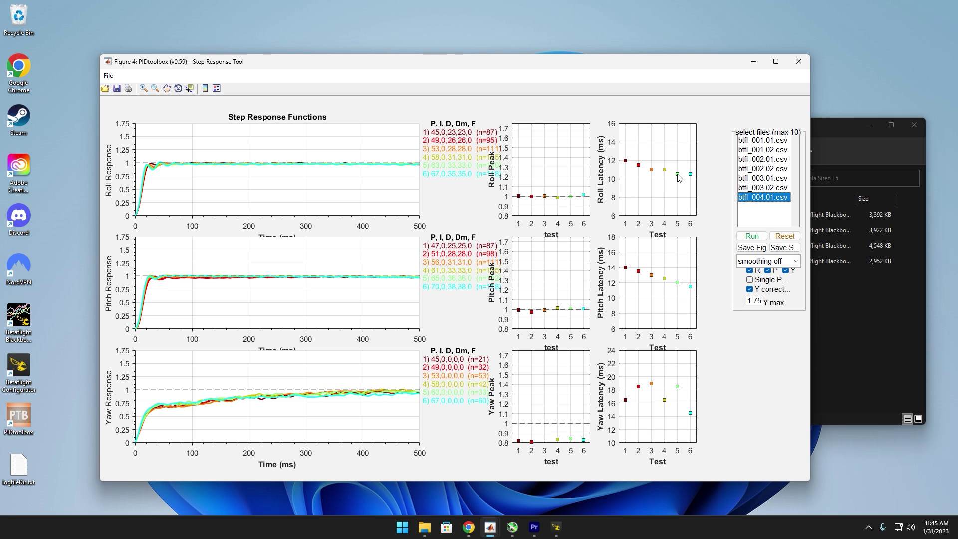
left_click(772, 189)
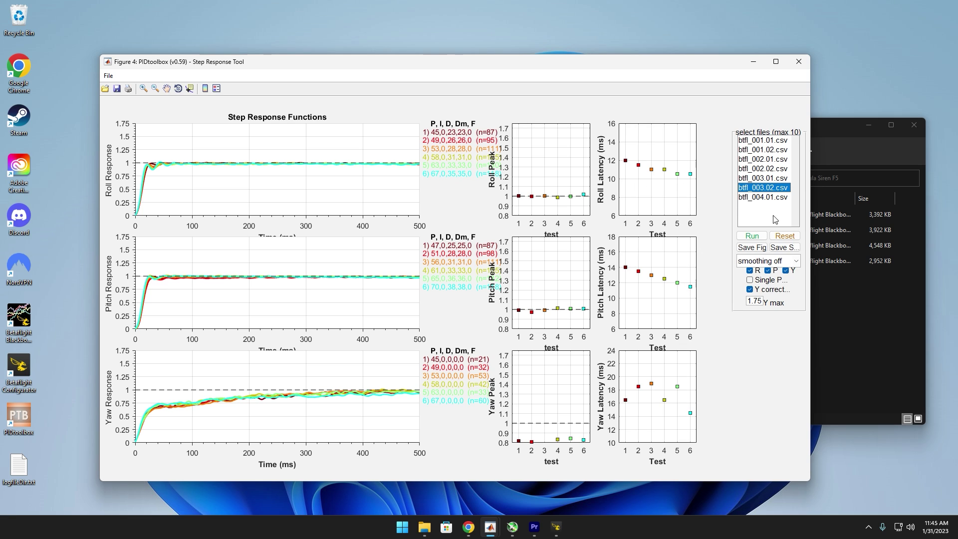
left_click(785, 236)
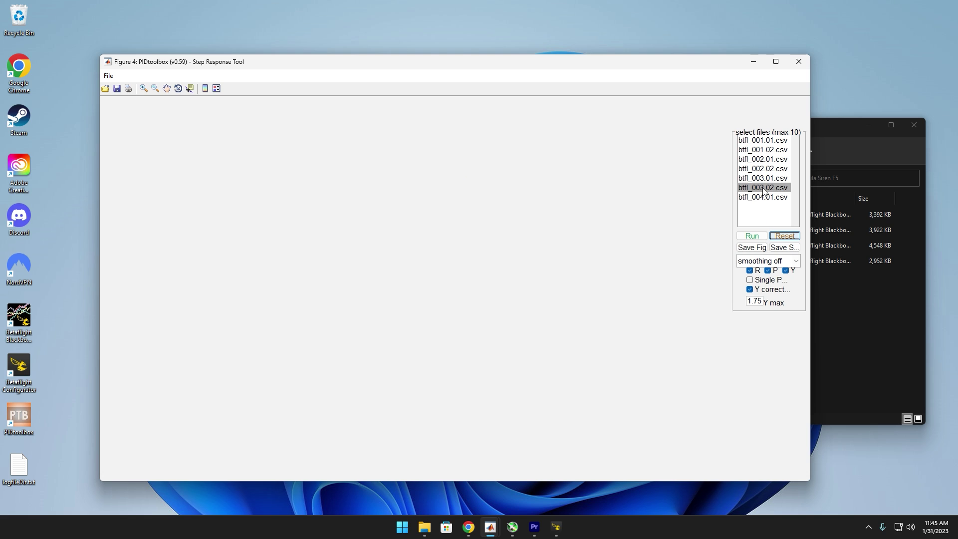
left_click(765, 188)
left_click(752, 236)
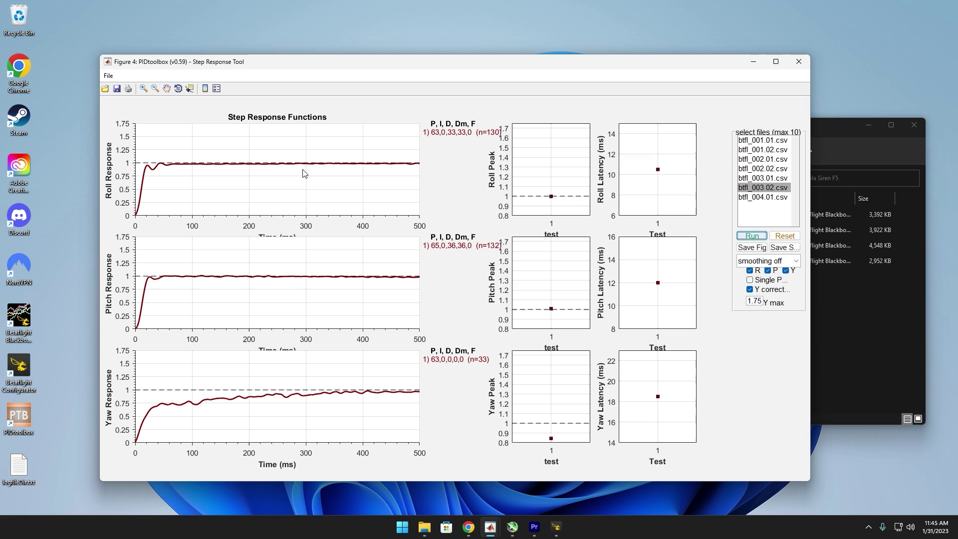
Step: Switch to Betaflight Configurator, set the Master Multiplier in PID Tuning to 1.4 and save
left_click(557, 527)
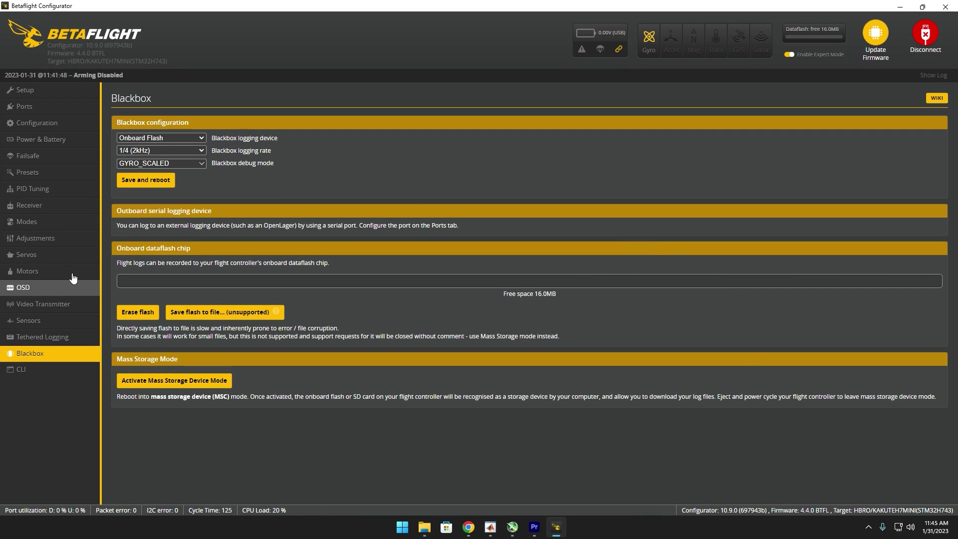
left_click(56, 192)
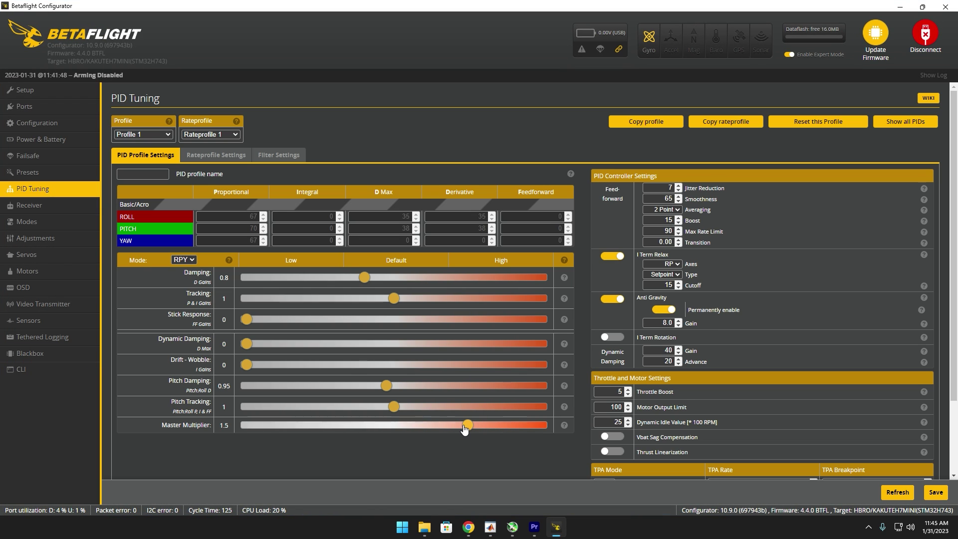
left_click_drag(467, 425, 452, 425)
left_click(937, 493)
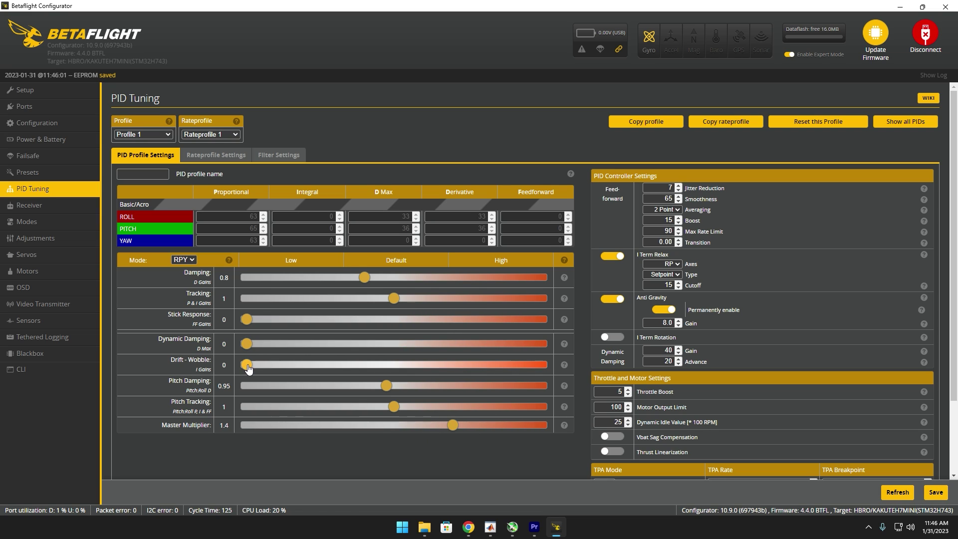
Step: Set the Drift - Wobble slider to 0.8, briefly trying a higher value before returning to it
left_click_drag(247, 365, 365, 364)
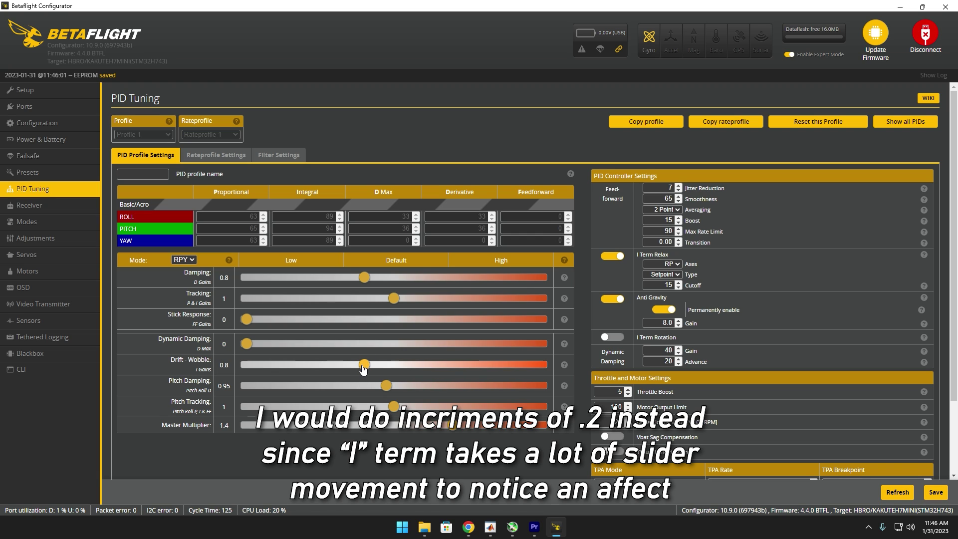
left_click_drag(363, 367, 390, 368)
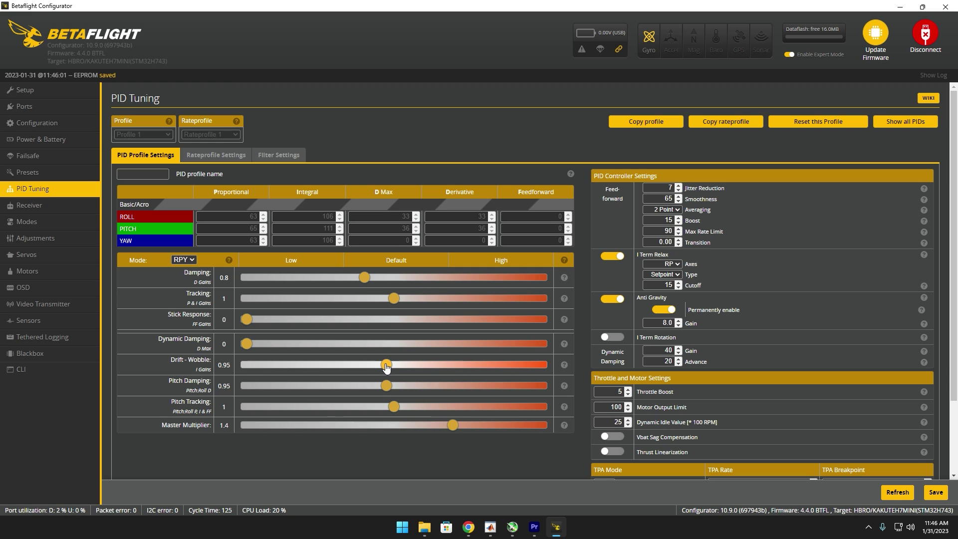
left_click_drag(389, 368, 364, 368)
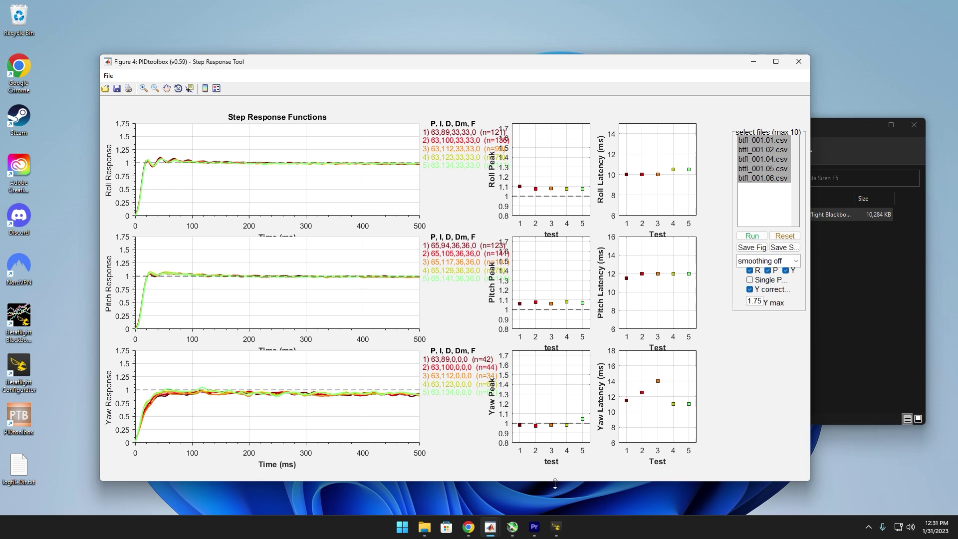
Step: Switch from the step response plots to Betaflight Configurator, set the Master Multiplier to 1.3 and save
left_click(556, 527)
left_click(64, 189)
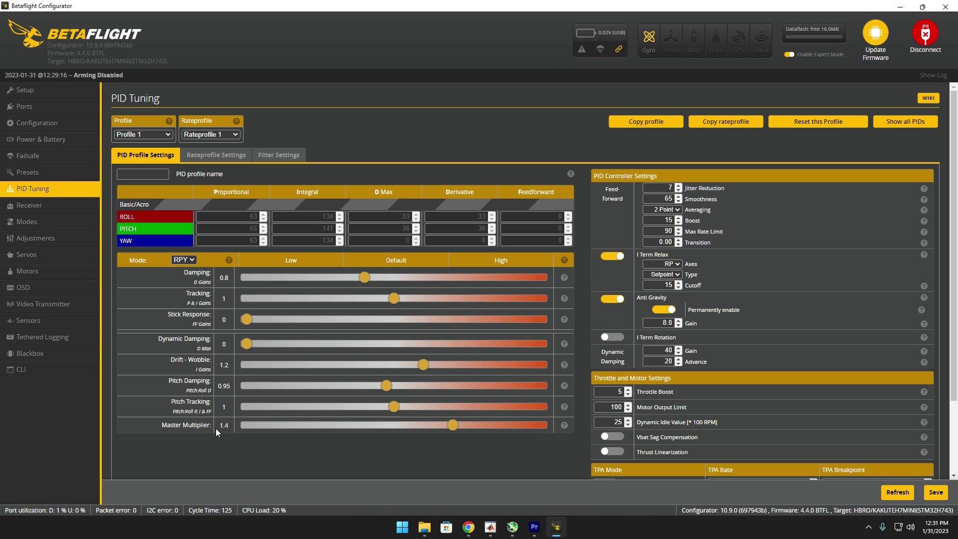
mouse_move(453, 425)
left_mouse_down()
mouse_move(425, 426)
mouse_move(438, 427)
left_mouse_up()
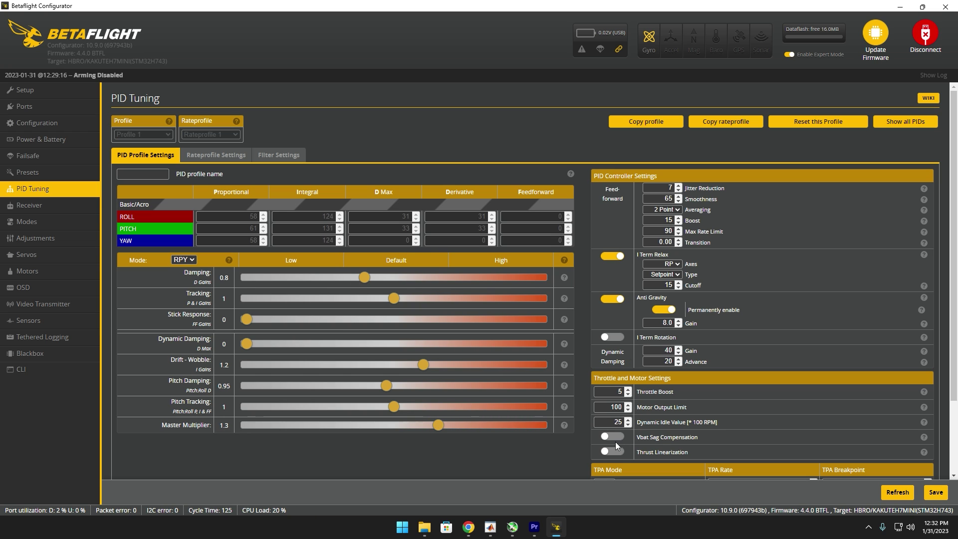
left_click(936, 492)
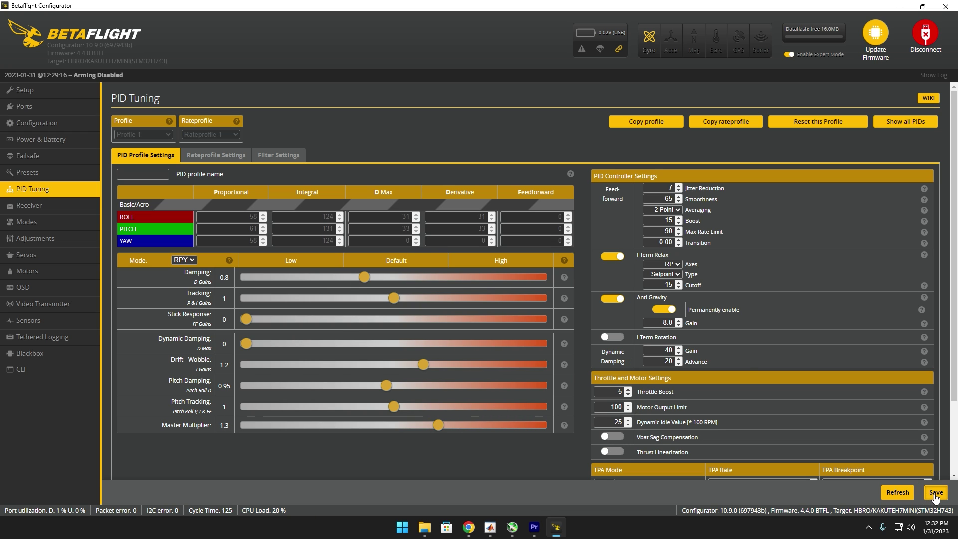
Step: Return to PIDtoolbox and review the btfl_001.04 to btfl_001.06 step responses, ending with btfl_001.04.csv selected
left_click(901, 7)
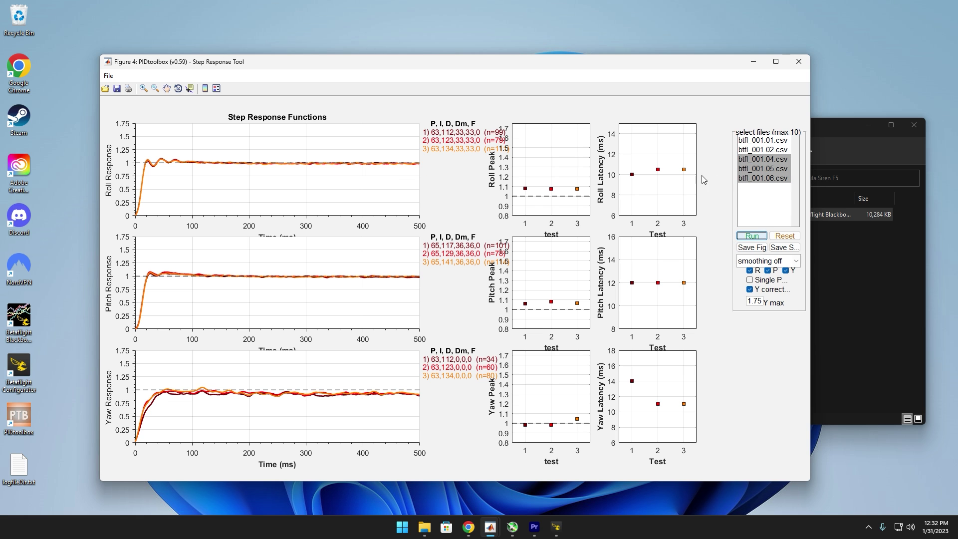
left_click(777, 161)
left_click(771, 178)
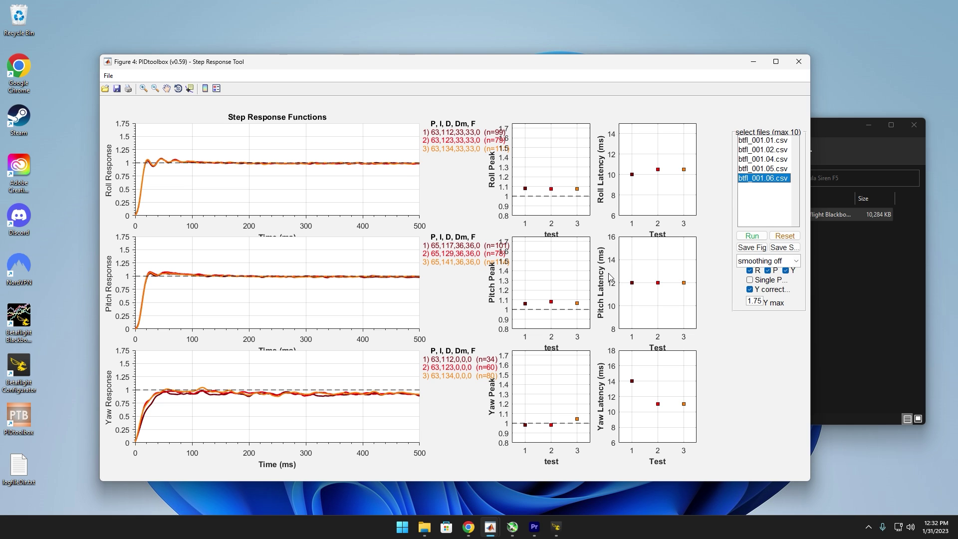
left_click(773, 160)
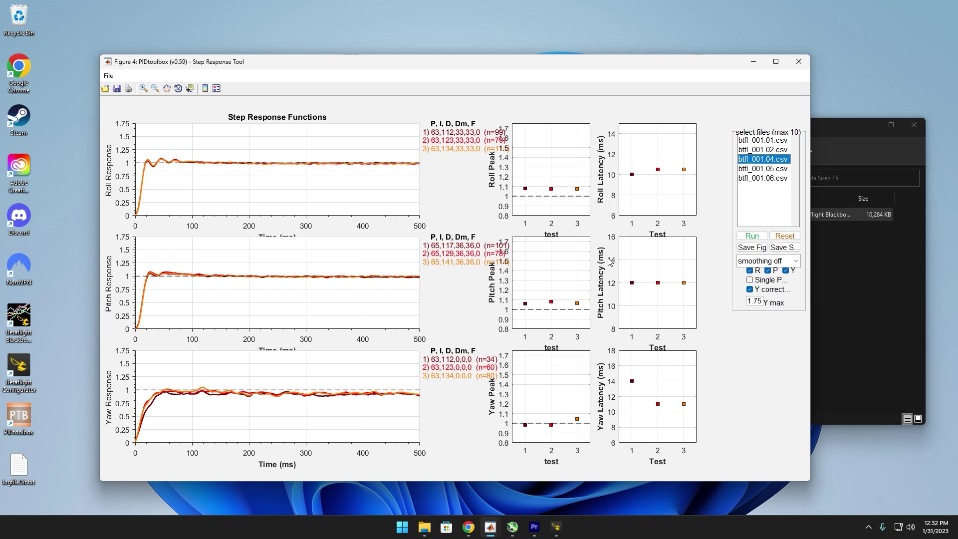
Step: Switch to Betaflight Configurator, set the Drift - Wobble slider to 1 and save
left_click(563, 531)
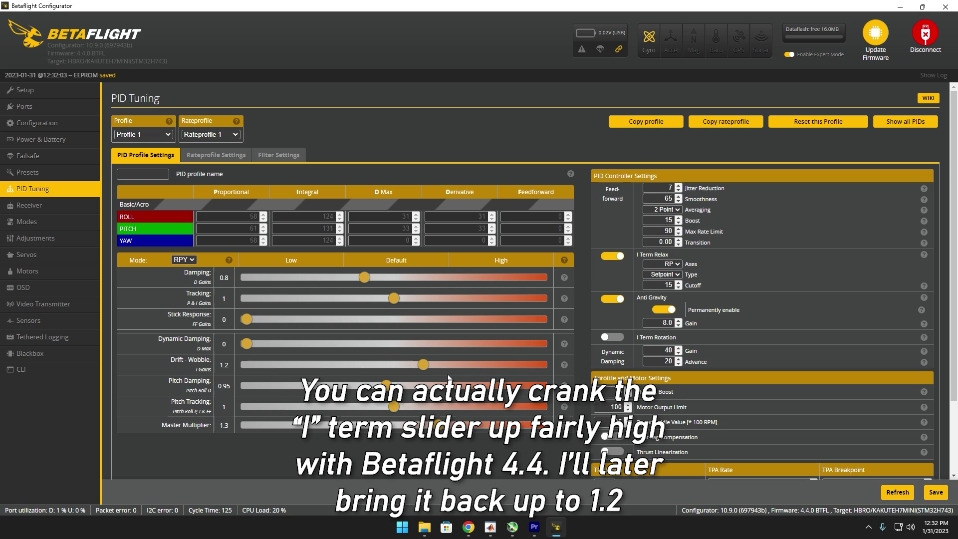
left_click_drag(423, 365, 394, 365)
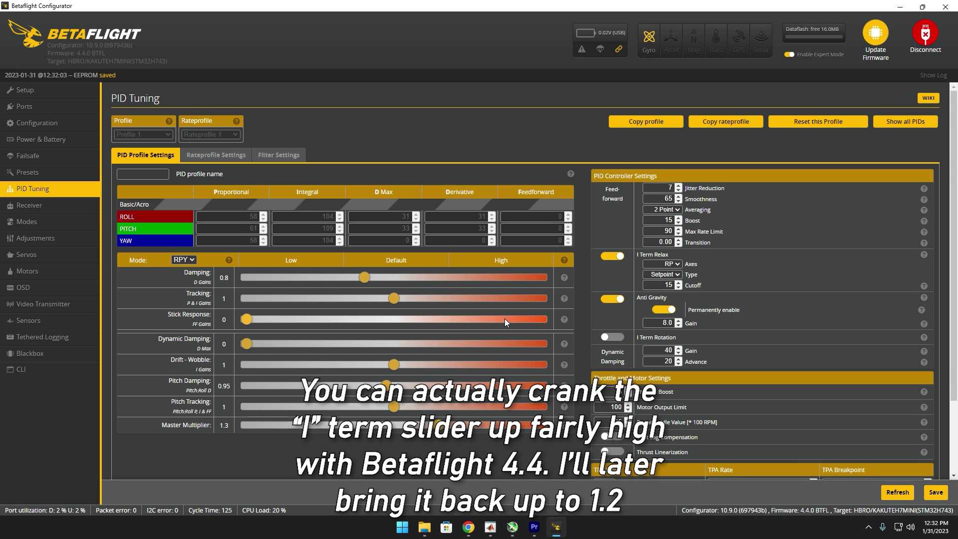
Step: Check the PIDtoolbox step response traces against the Stick Response slider in Betaflight Configurator, finishing at the plots
left_click(901, 7)
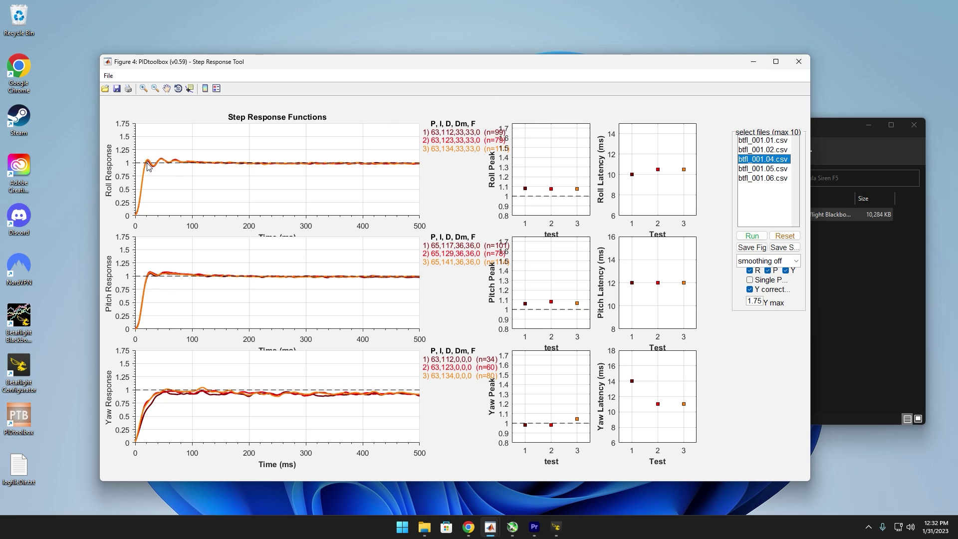
key("alt+Tab")
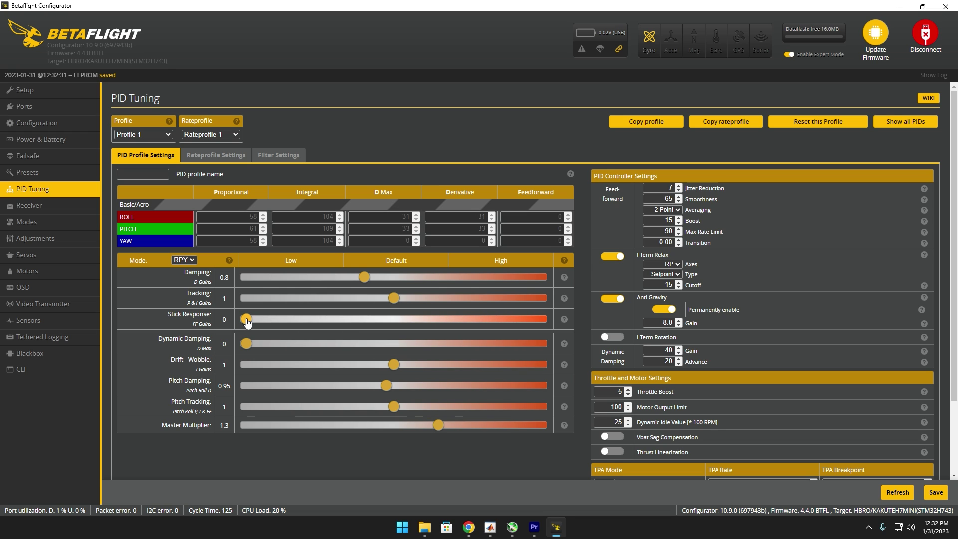
left_click(900, 7)
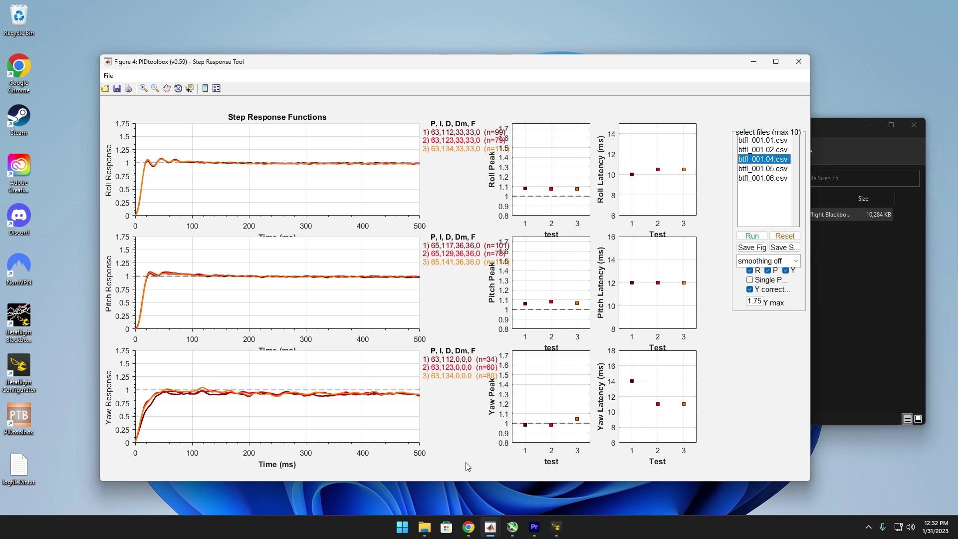
Step: Switch from the step response plots to Betaflight Configurator and raise the Stick Response slider
left_click(552, 530)
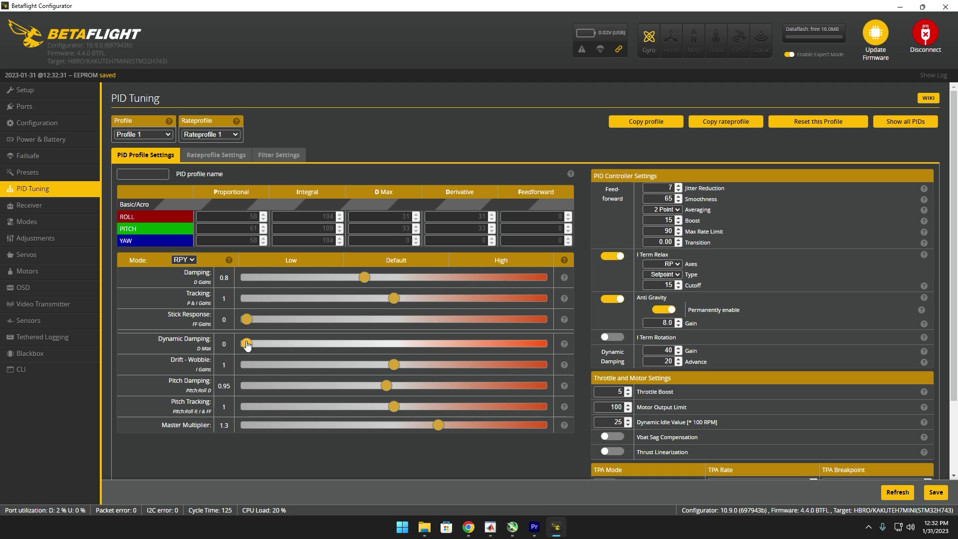
left_click_drag(246, 344, 452, 322)
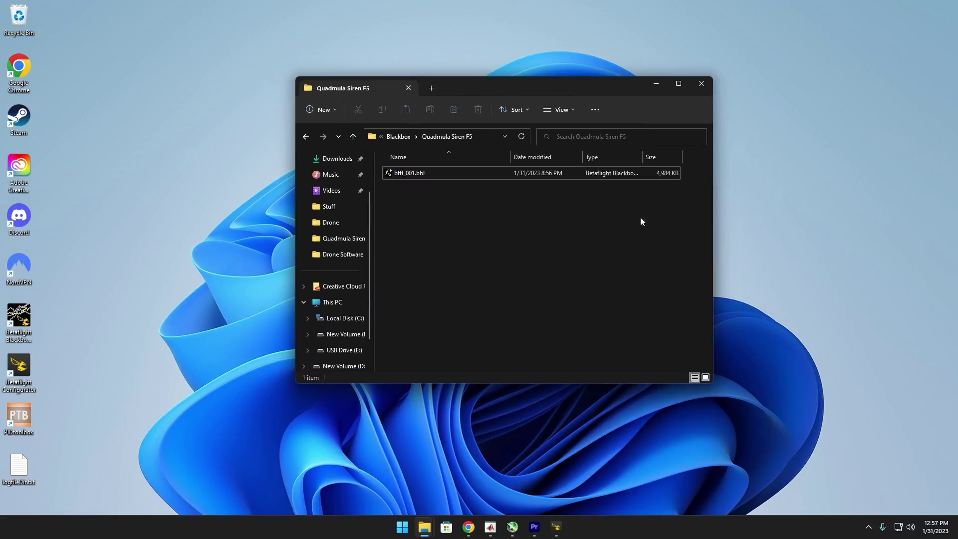
Step: Open btfl_001.bbl in Blackbox Explorer, review the graph setup and its list of addable graphs, and close the setup without changes
double_click(465, 174)
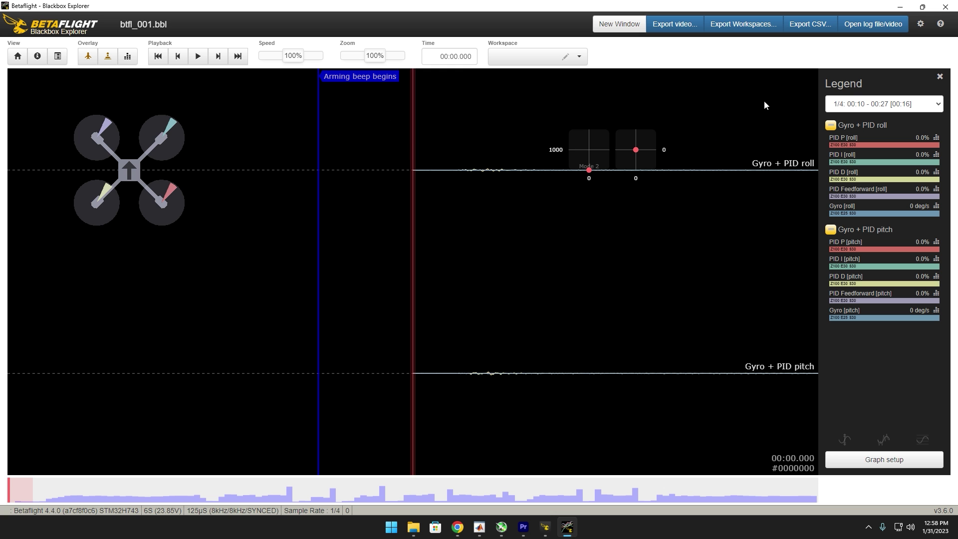
left_click(885, 463)
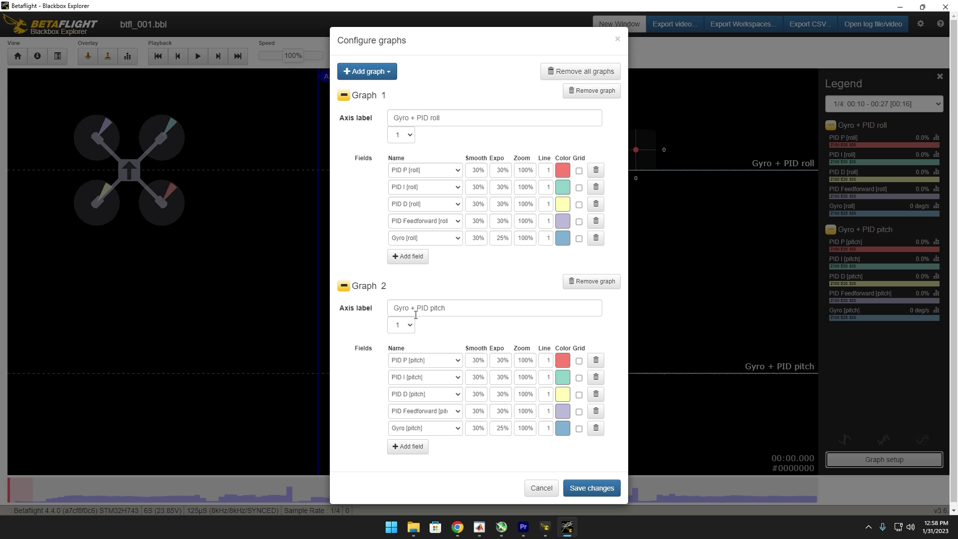
left_click(364, 73)
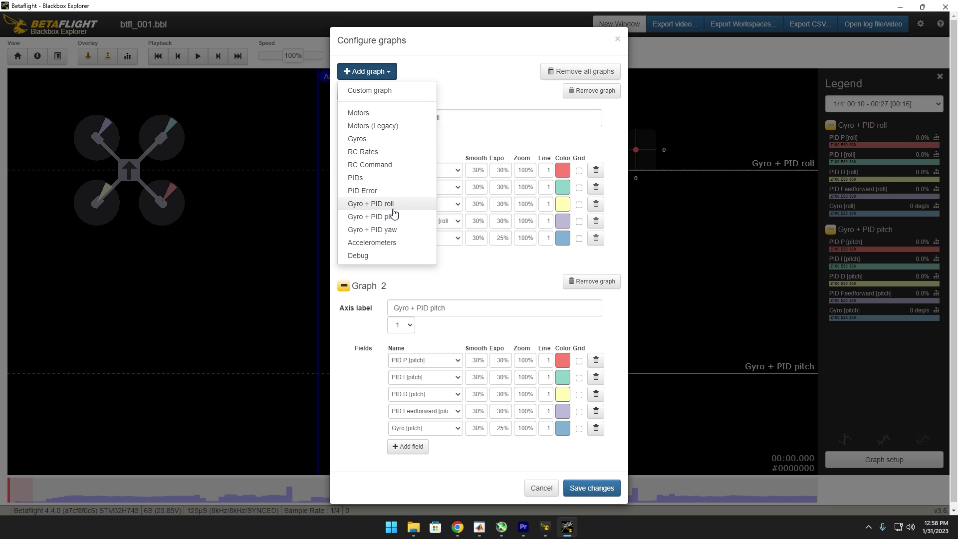
left_click(618, 39)
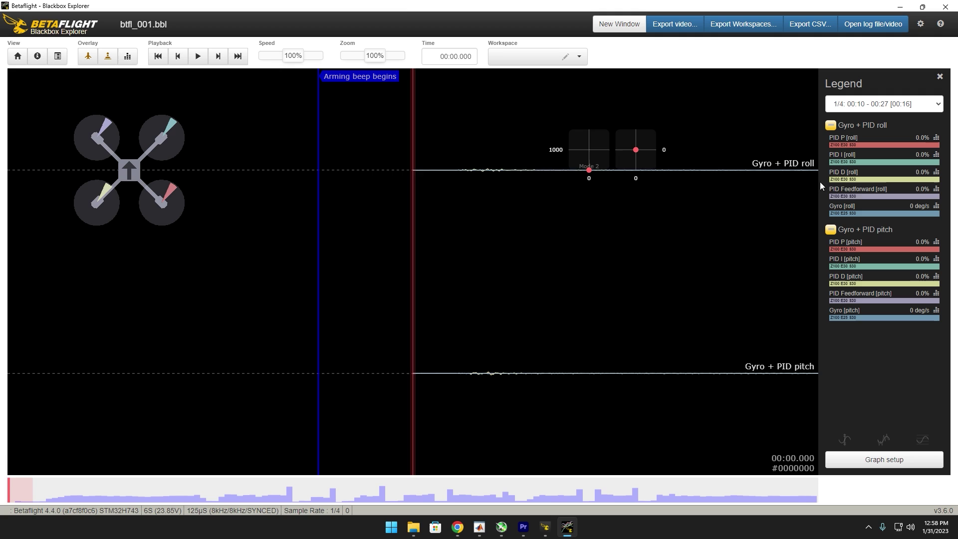
Step: Examine the roll and pitch gyro, P, D and feedforward traces during the flips and rolls in log 1/4
left_click(901, 105)
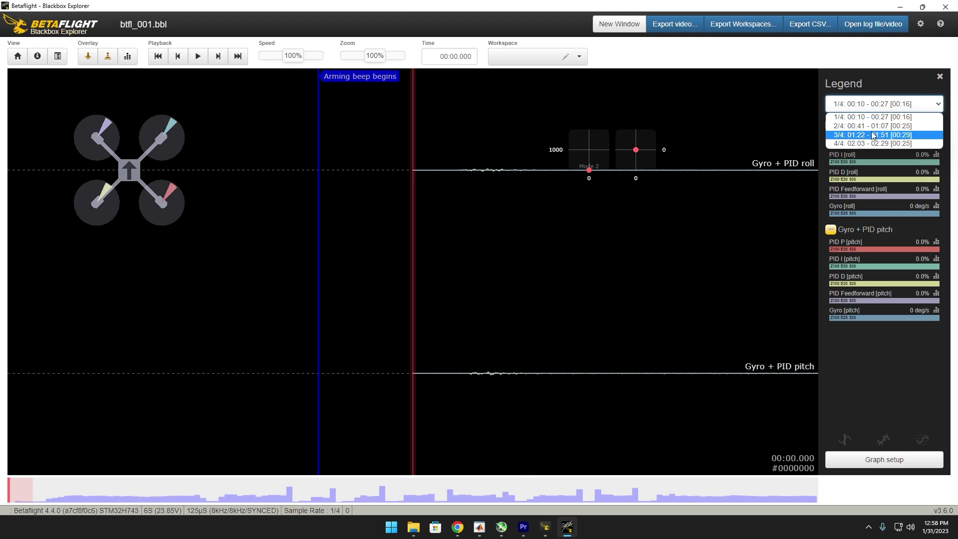
left_click(879, 107)
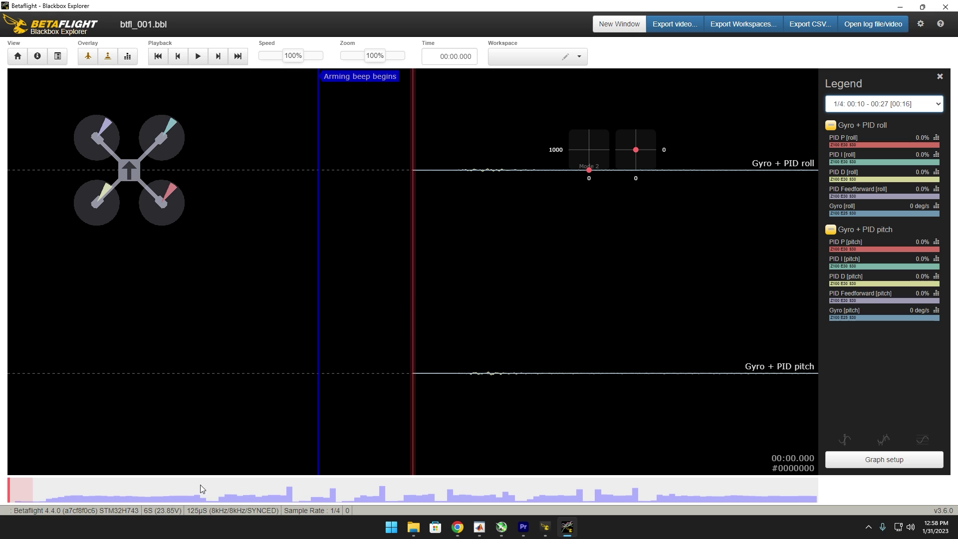
left_click_drag(219, 489, 291, 490)
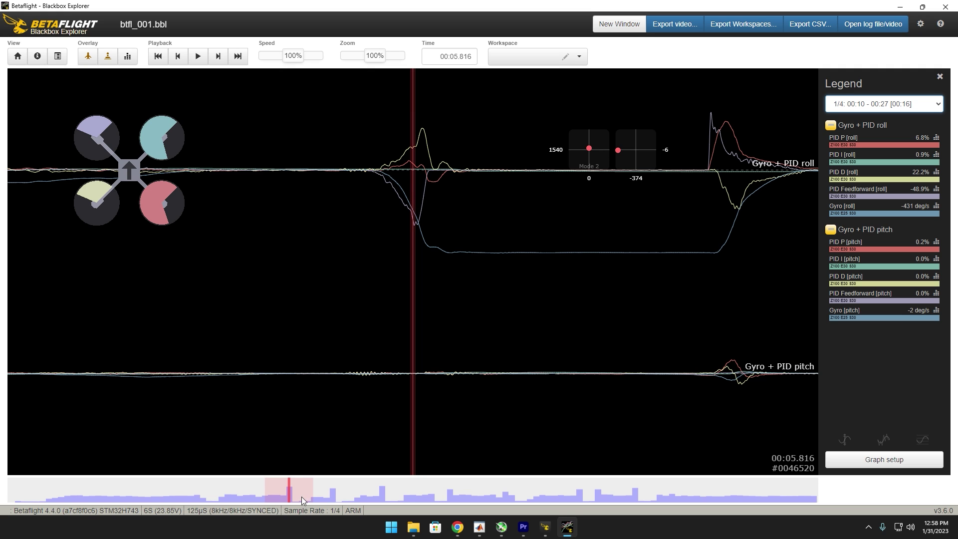
left_click_drag(302, 496, 378, 483)
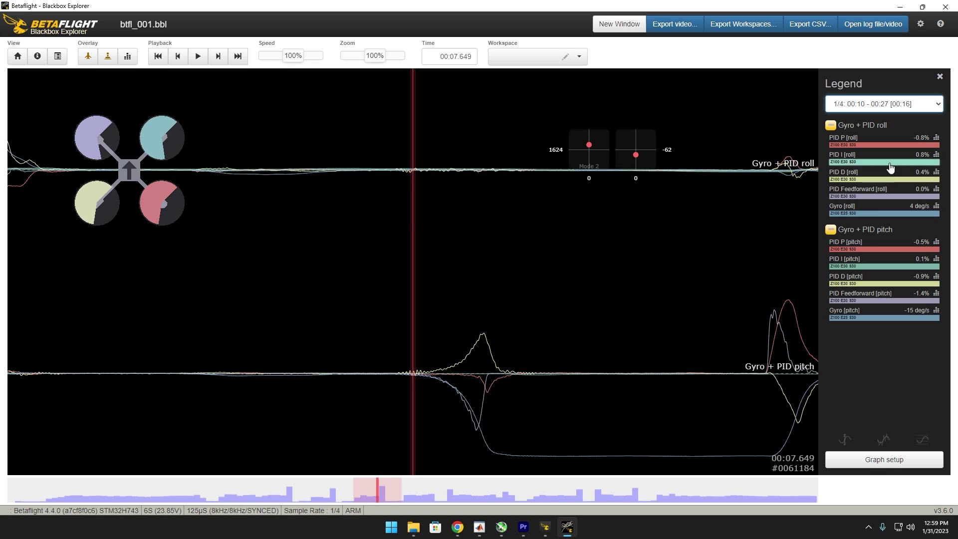
mouse_move(400, 496)
left_mouse_down()
mouse_move(439, 493)
mouse_move(430, 496)
left_mouse_up()
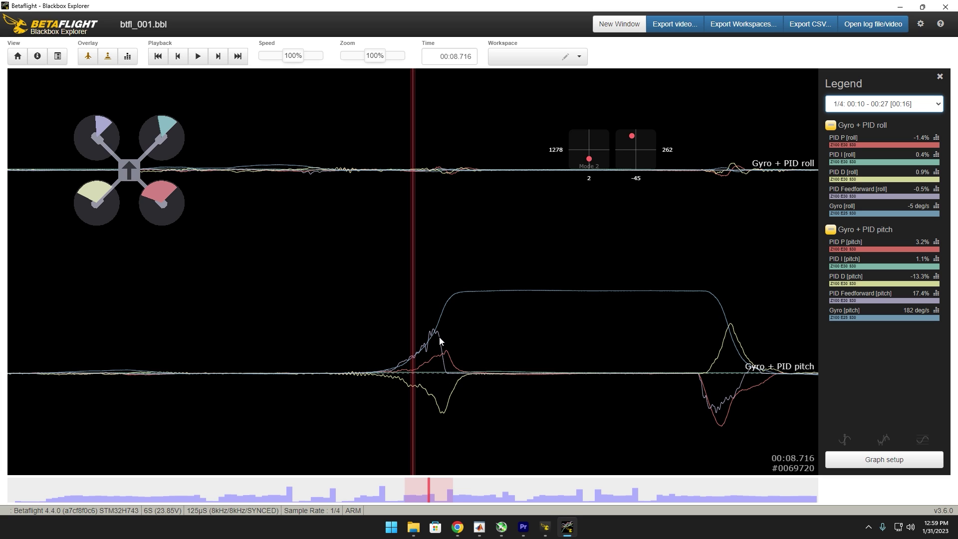
Step: Load log 2/4 and examine the Gyro + PID traces during its roll and pitch moves
left_click(885, 104)
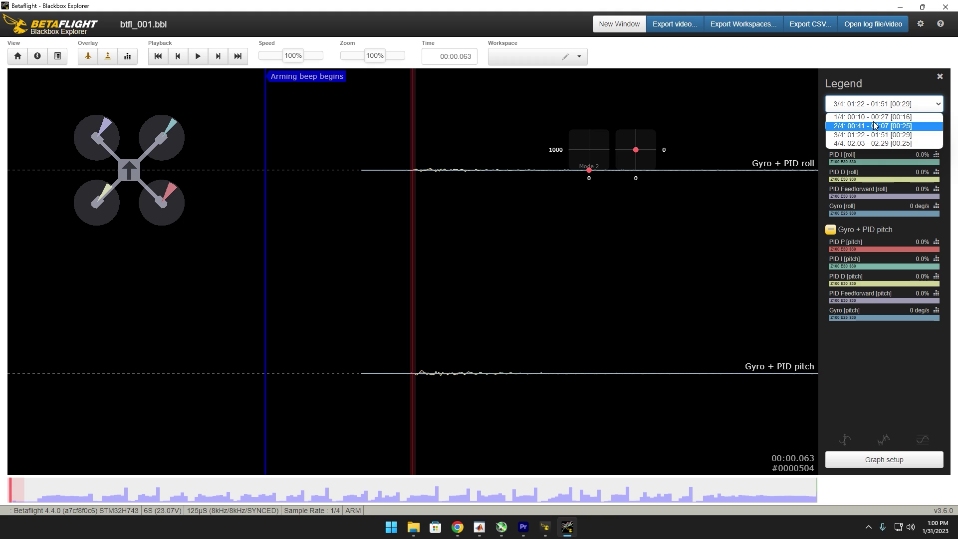
left_click(885, 126)
left_click(136, 495)
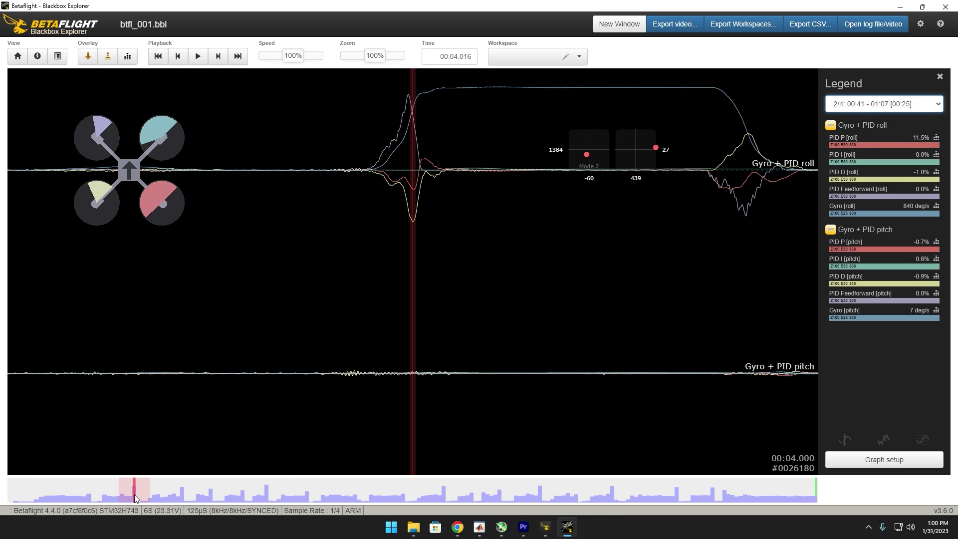
left_click_drag(135, 495, 137, 495)
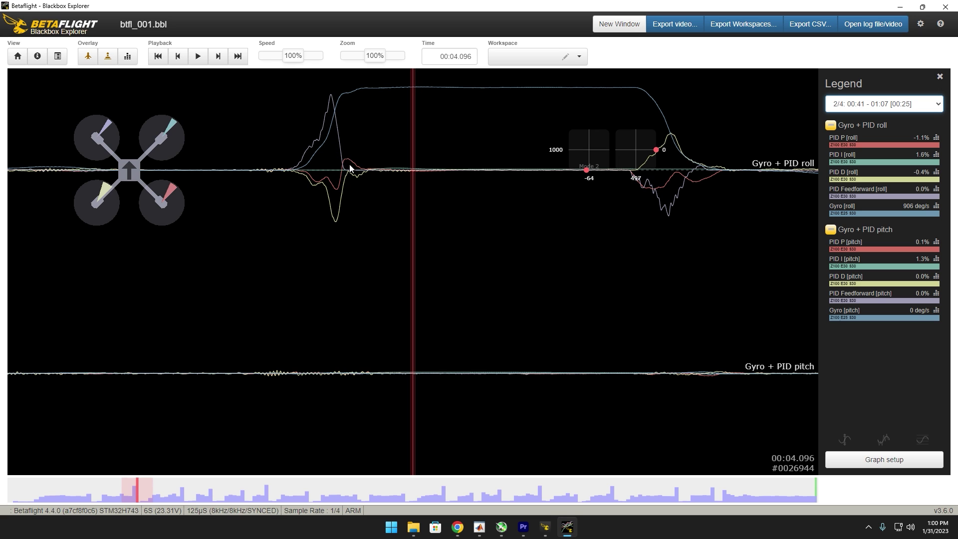
left_click_drag(181, 488, 214, 491)
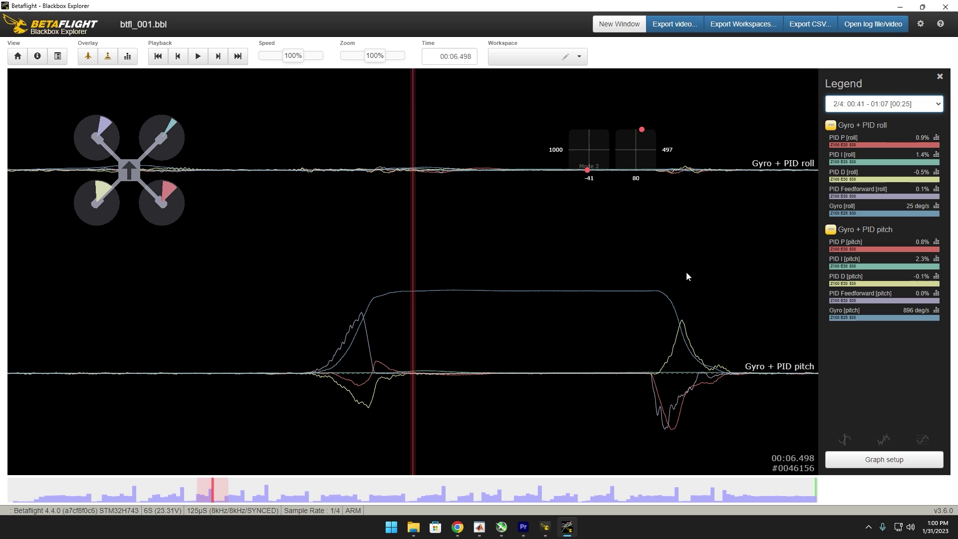
Step: Compare logs 3/4 and 4/4, examine the roll traces of log 3/4, and return to log 2/4
left_click(893, 109)
left_click(891, 133)
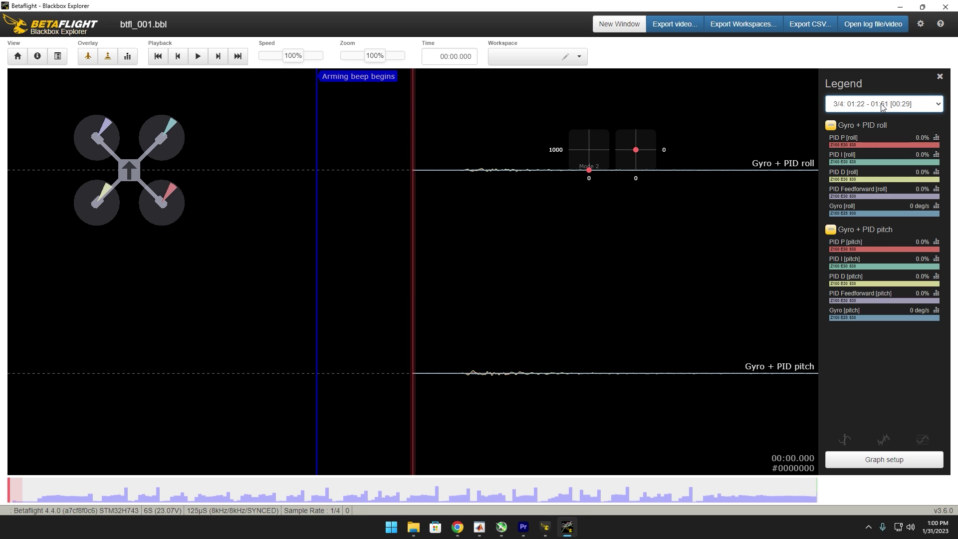
left_click(886, 106)
left_click(897, 134)
left_click(908, 104)
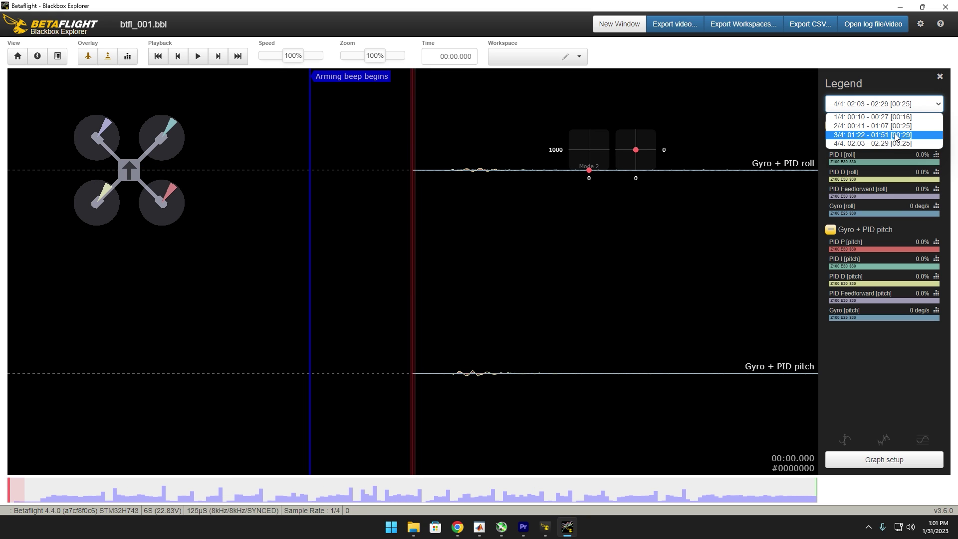
left_click(897, 134)
left_click_drag(275, 487, 299, 495)
left_click(886, 104)
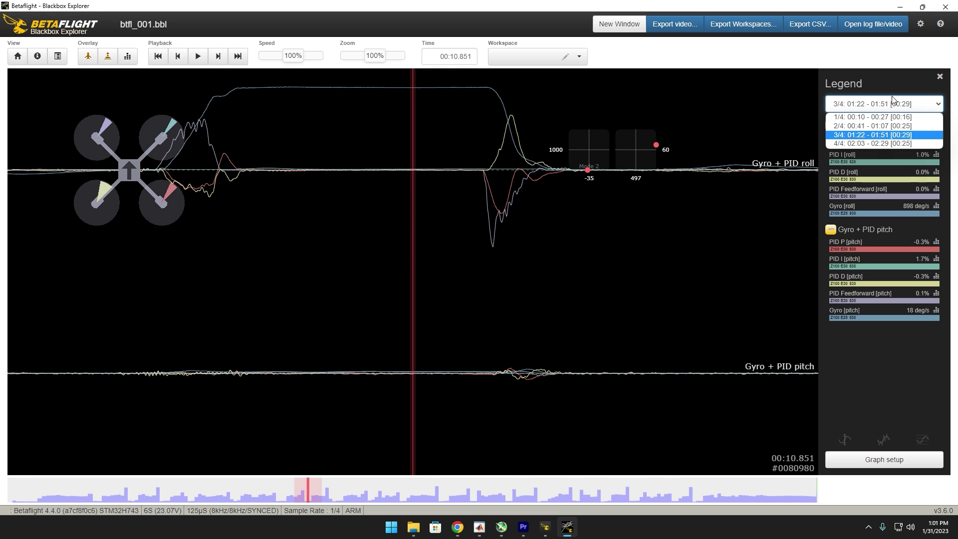
left_click(883, 125)
Step: Minimize Blackbox Explorer, switch to Betaflight Configurator and open the PID Tuning page
left_click(900, 7)
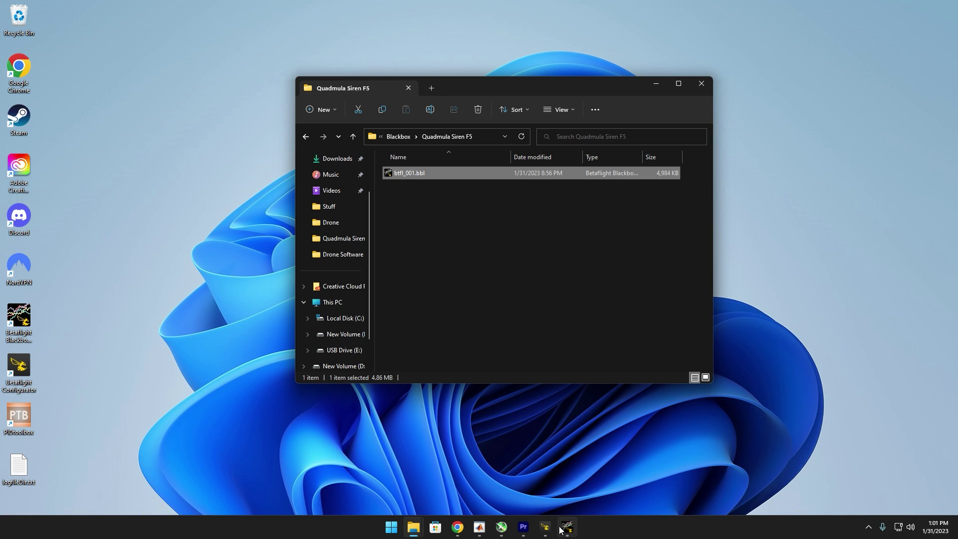
left_click(549, 529)
left_click(78, 190)
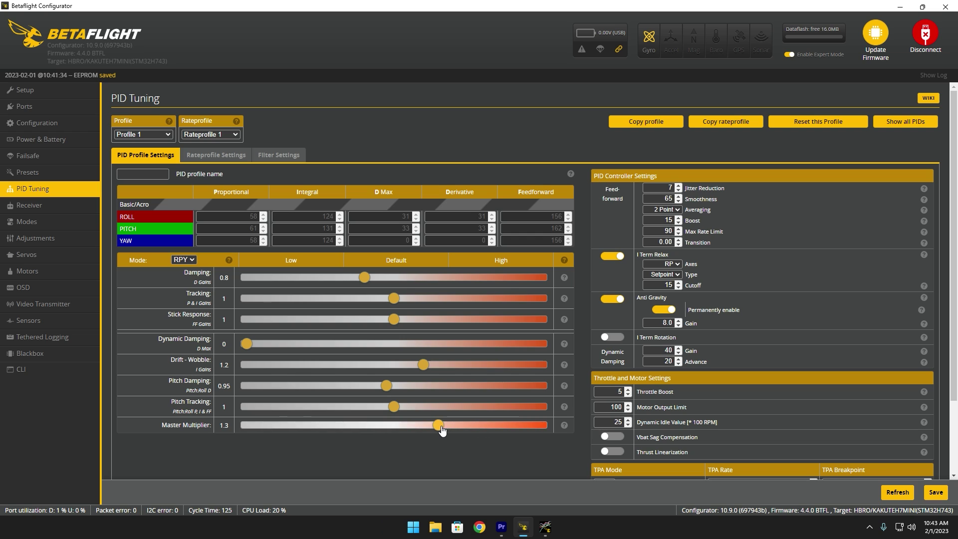
Step: Try a Master Multiplier of 1.5 and return it to 1.3
left_click_drag(438, 426, 469, 426)
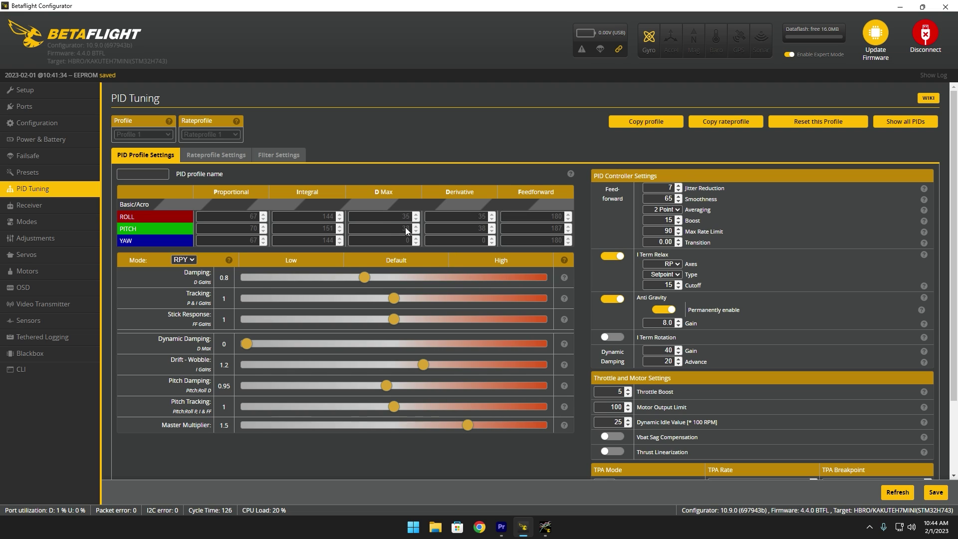
left_click_drag(468, 425, 439, 425)
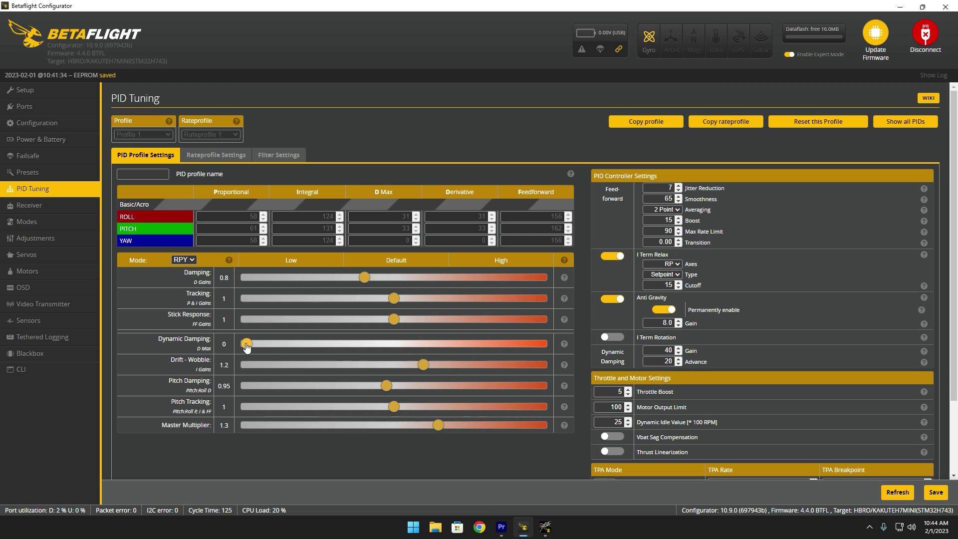
Step: Set the Dynamic Damping slider to 0.45 and save the PID tuning
left_click_drag(250, 347, 279, 346)
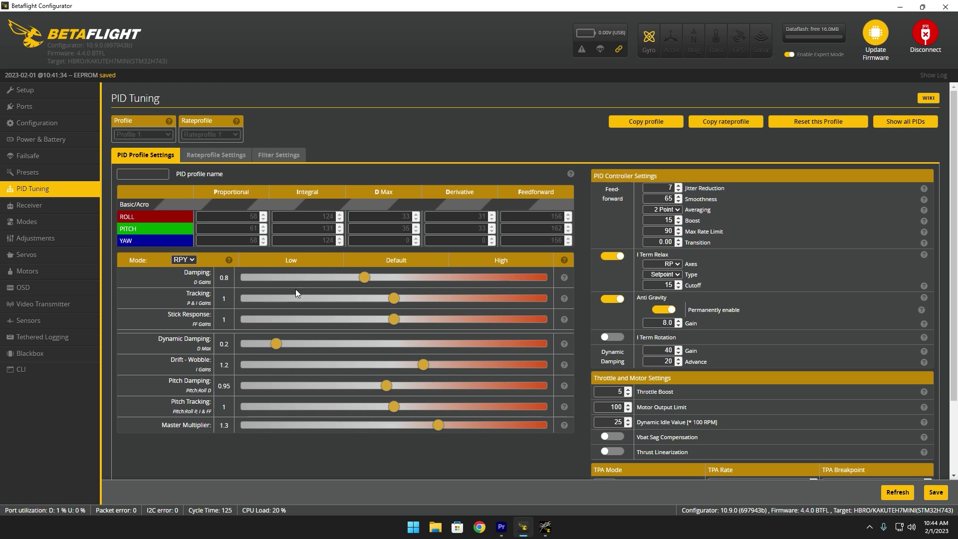
left_click_drag(278, 346, 312, 345)
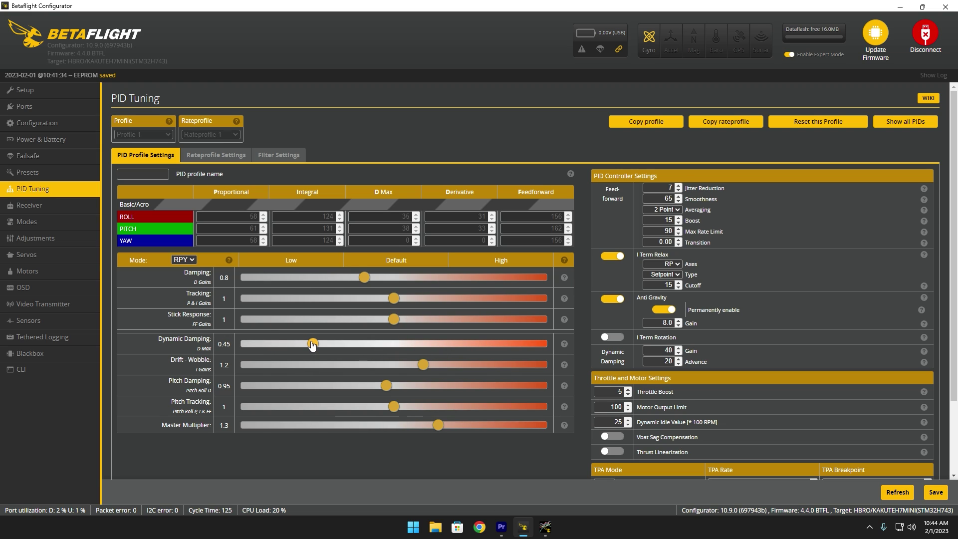
left_click(936, 492)
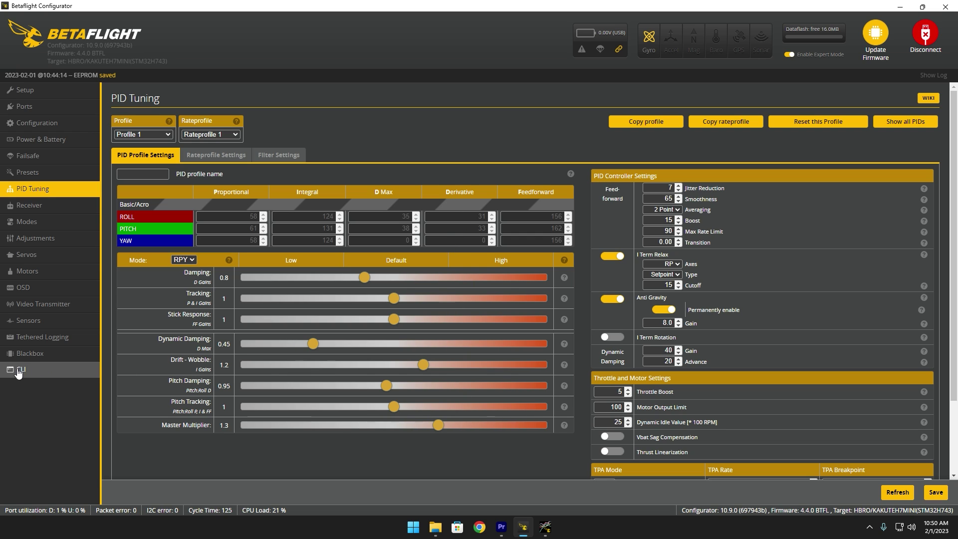
Step: Check the Blackbox logging configuration and return to the PID Tuning page
left_click(50, 353)
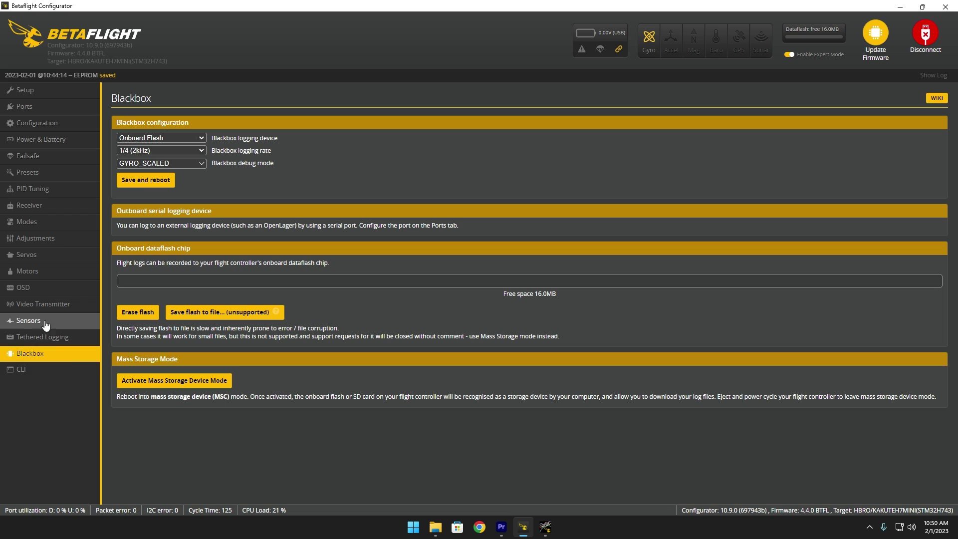
left_click(32, 189)
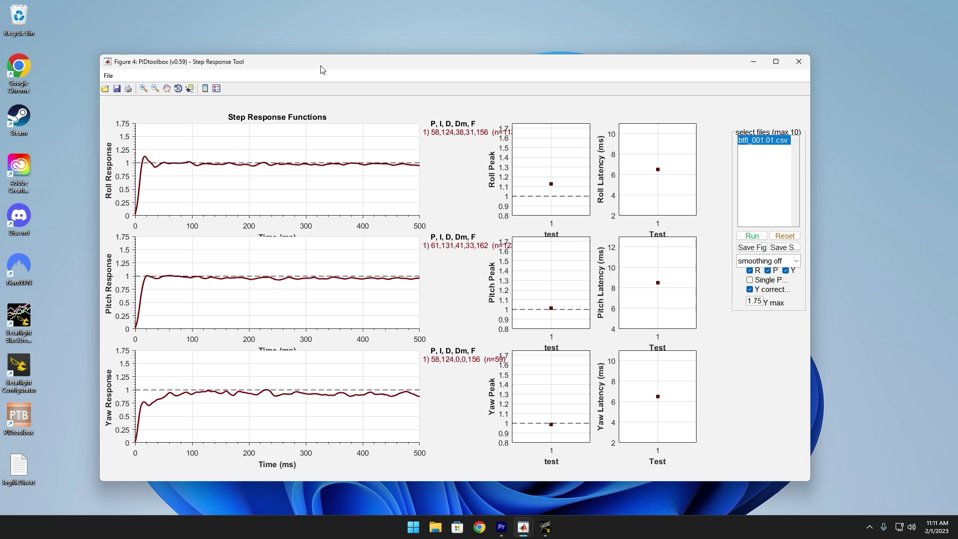
Step: Move the PIDtoolbox step response window, switch to btfl_002.bbl in Blackbox Explorer and scrub through the log to near its end
left_click_drag(322, 62, 334, 52)
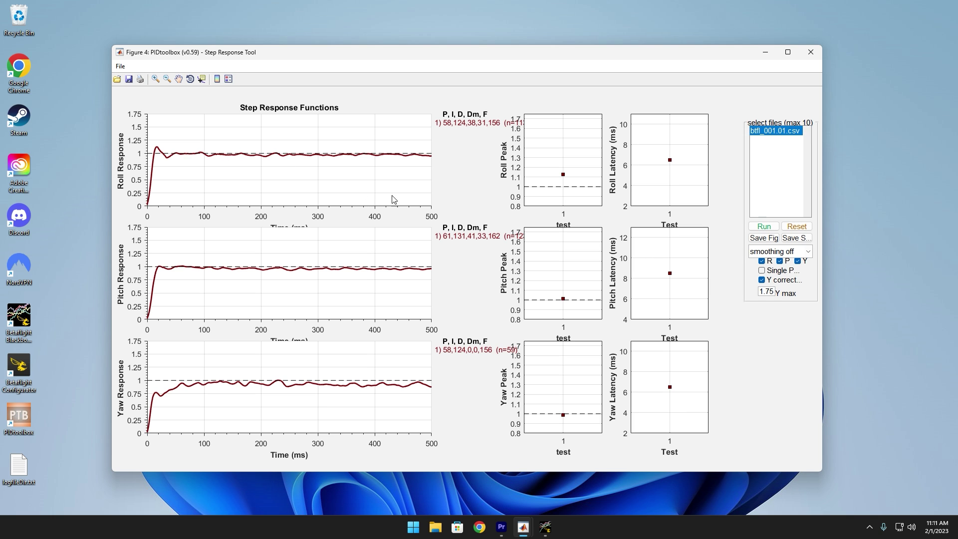
left_click(550, 531)
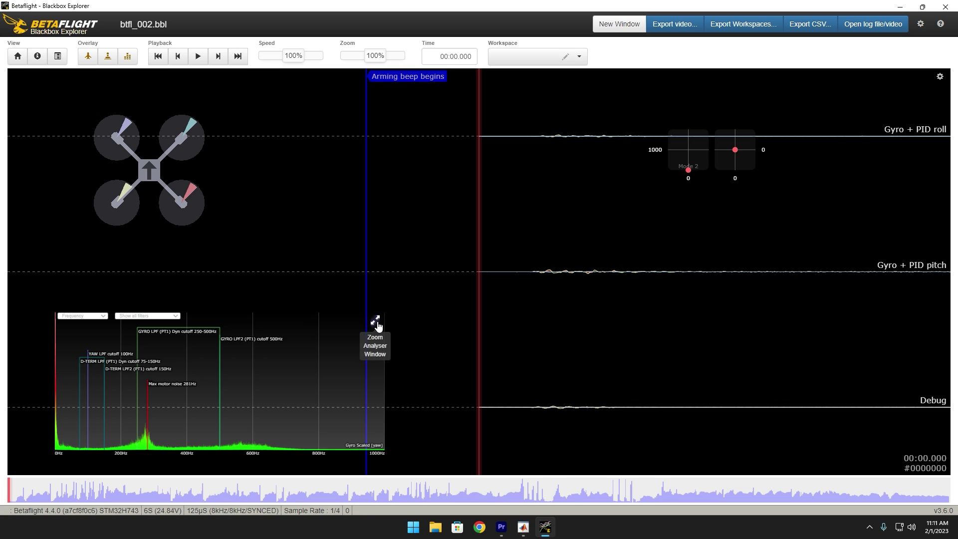
left_click_drag(152, 496, 952, 497)
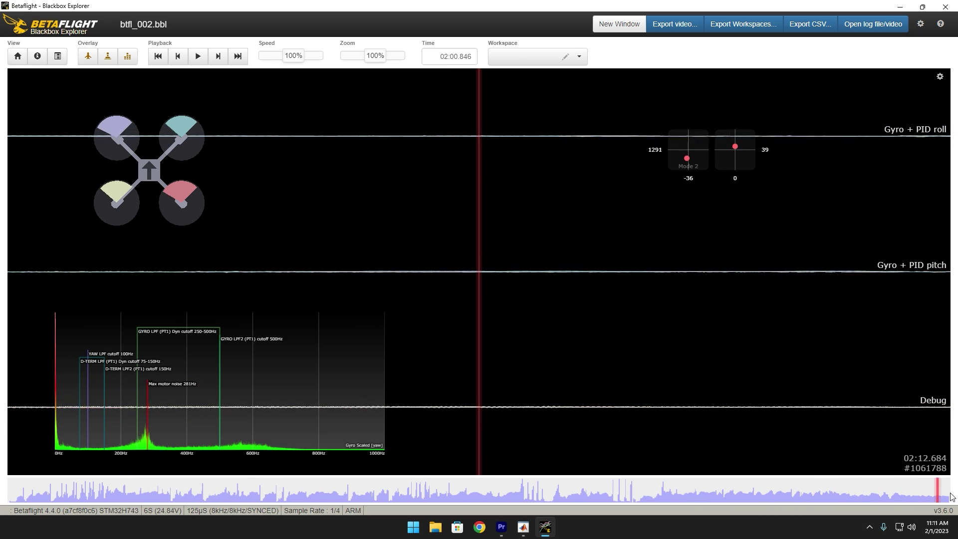
Step: Enlarge the spectrum analyser and compare the Gyro Scaled [yaw] noise in the Frequency and Freq. vs Throttle views
left_click(377, 321)
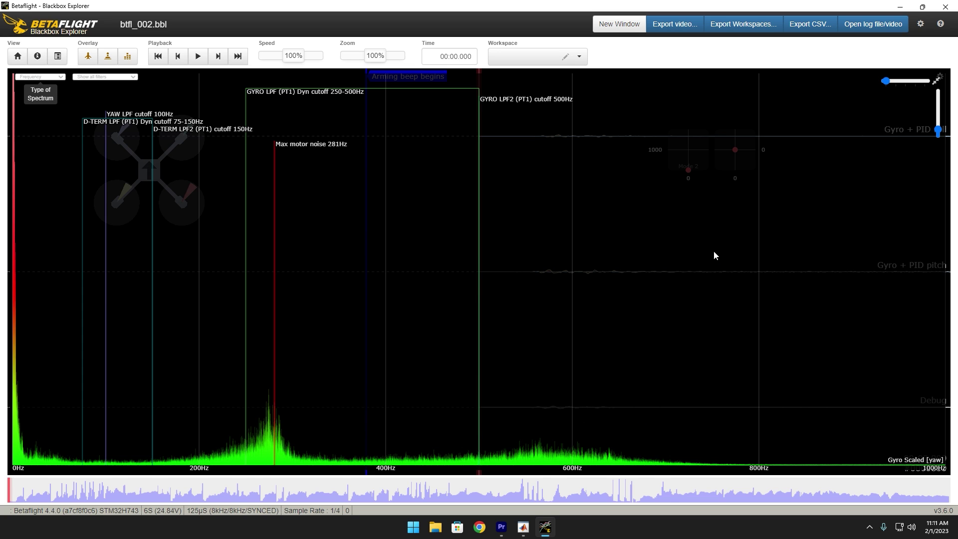
key("Down")
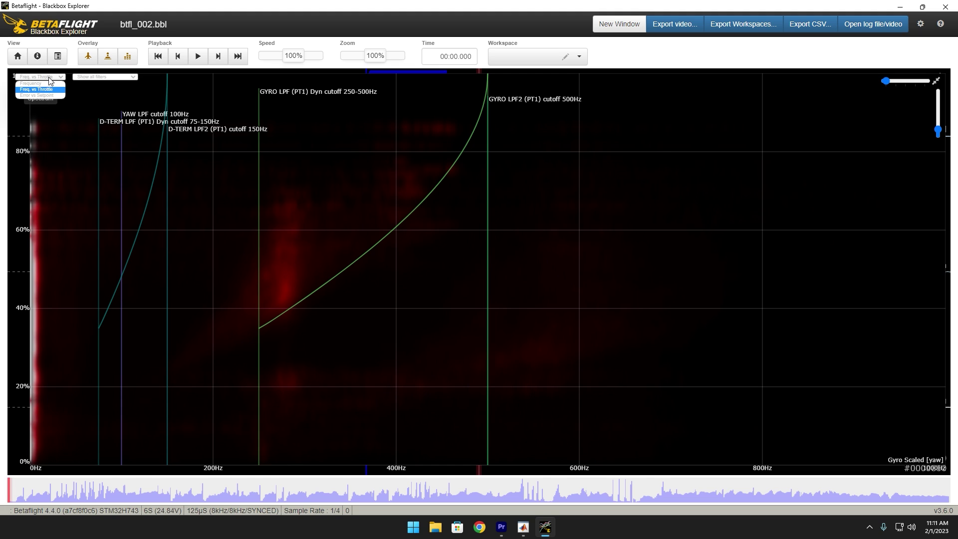
left_click(48, 82)
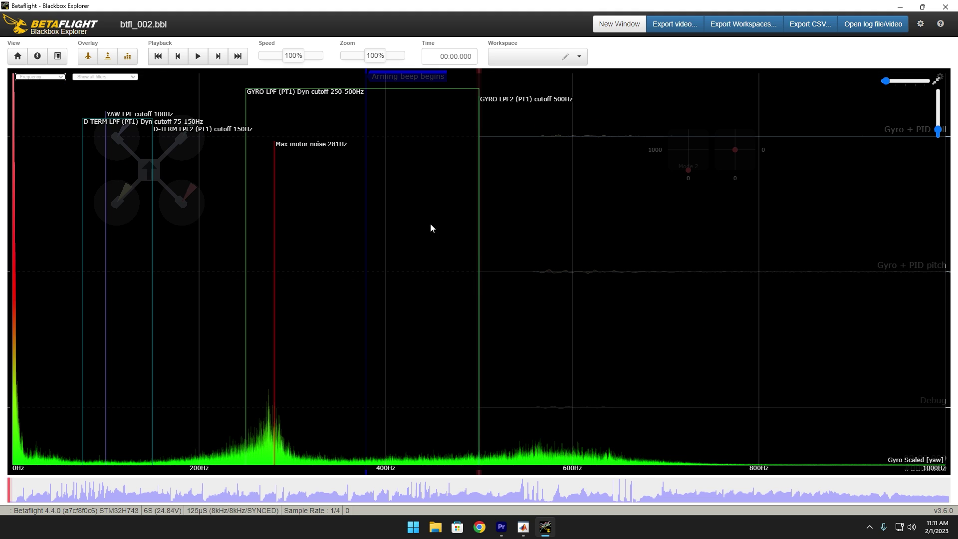
Step: Show the legend and view the Gyro Scaled [pitch] spectrum as Freq. vs Throttle
left_click(937, 79)
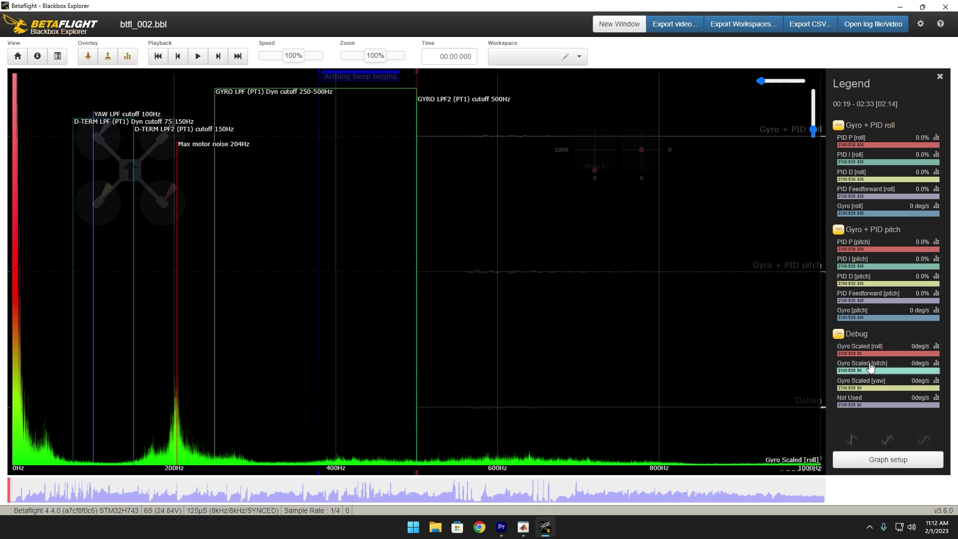
left_click(870, 365)
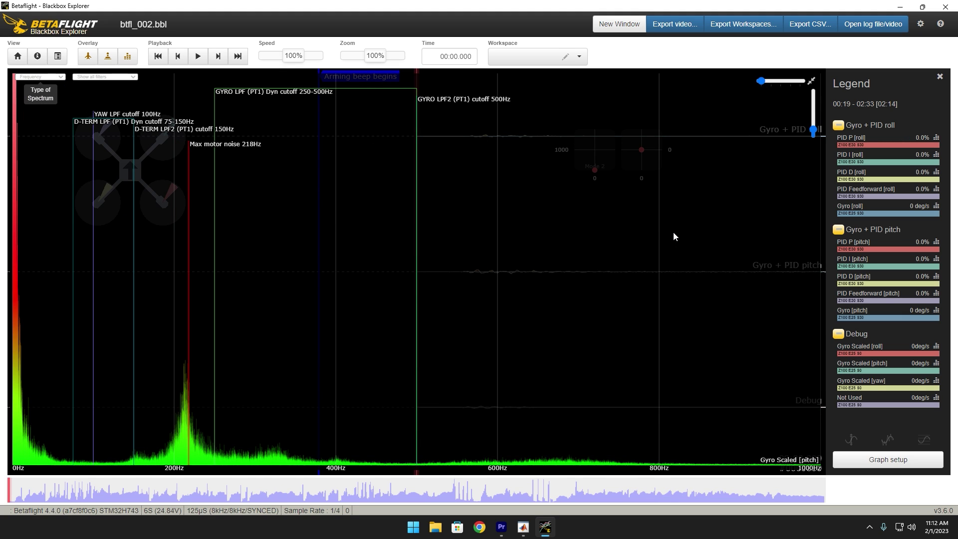
key("Down")
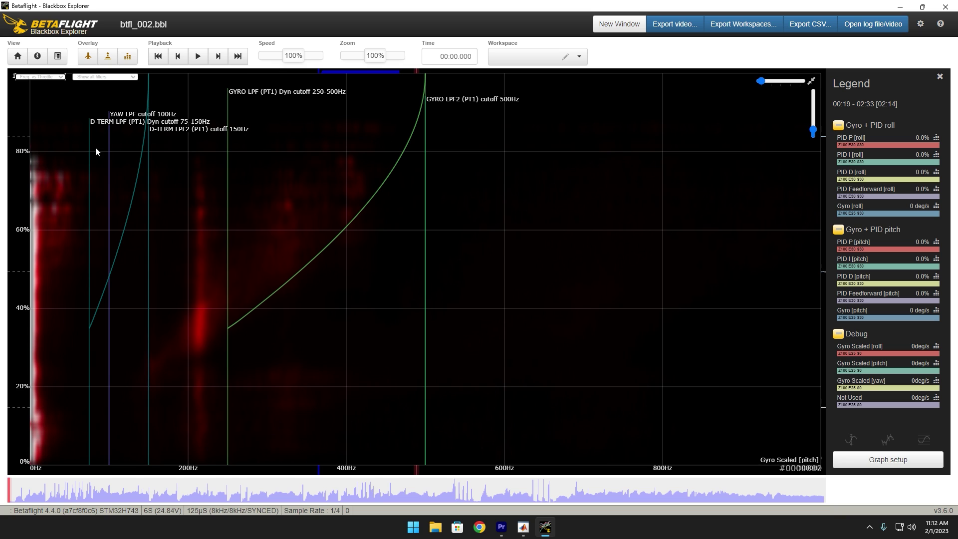